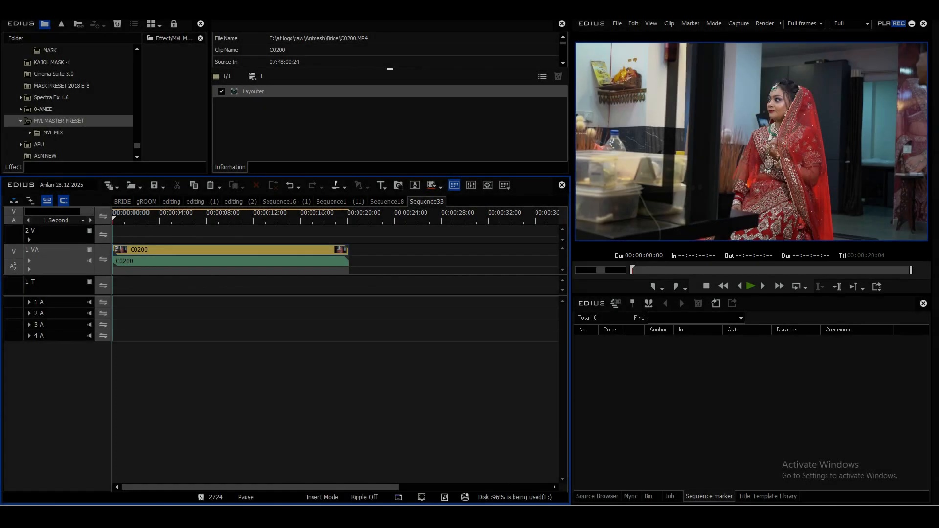
- Move clip C0200 along video track 1 to start at about 11 seconds and play back part of it
left_click_drag(230, 251, 357, 251)
mouse_move(247, 218)
left_mouse_down()
mouse_move(440, 219)
mouse_move(258, 219)
left_mouse_up()
key("space")
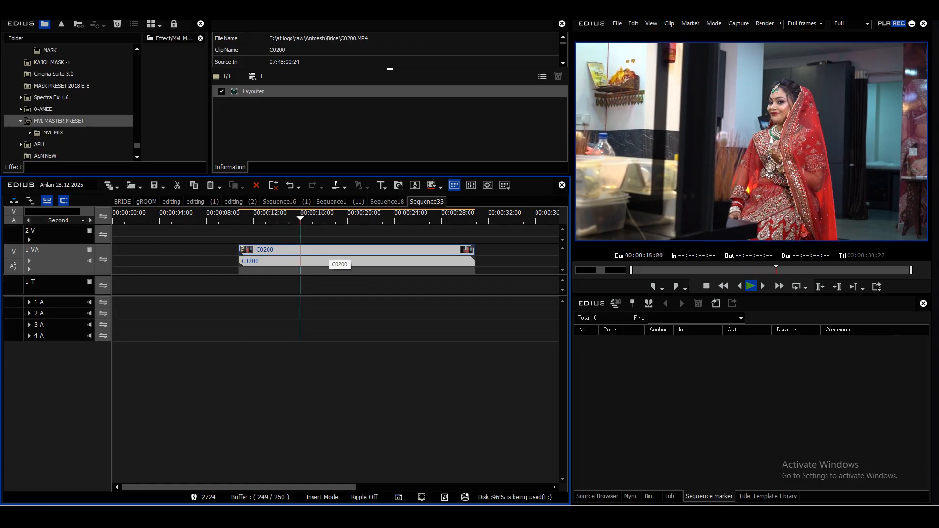
key("space")
- Trim clip C0200 so it starts at 00:00:15:03 and ends at 00:00:22:08
left_click(289, 218)
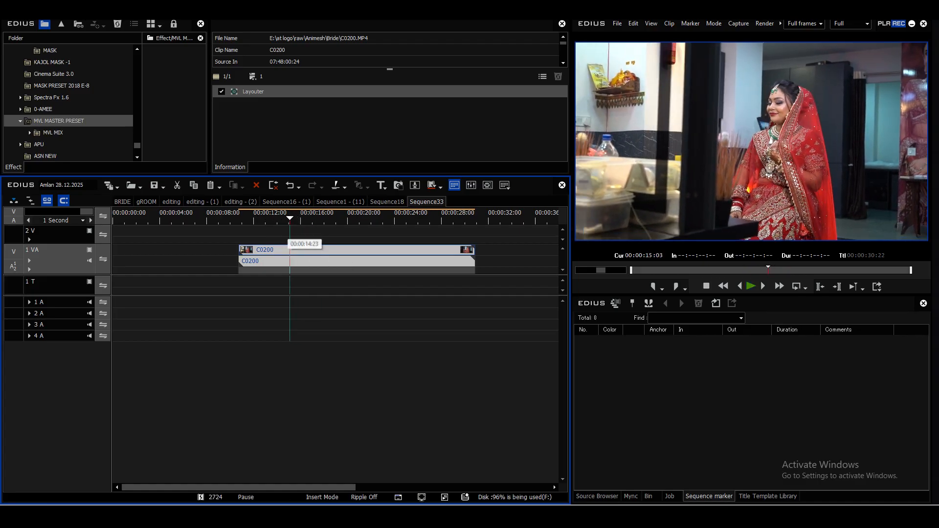
key("n")
key("space")
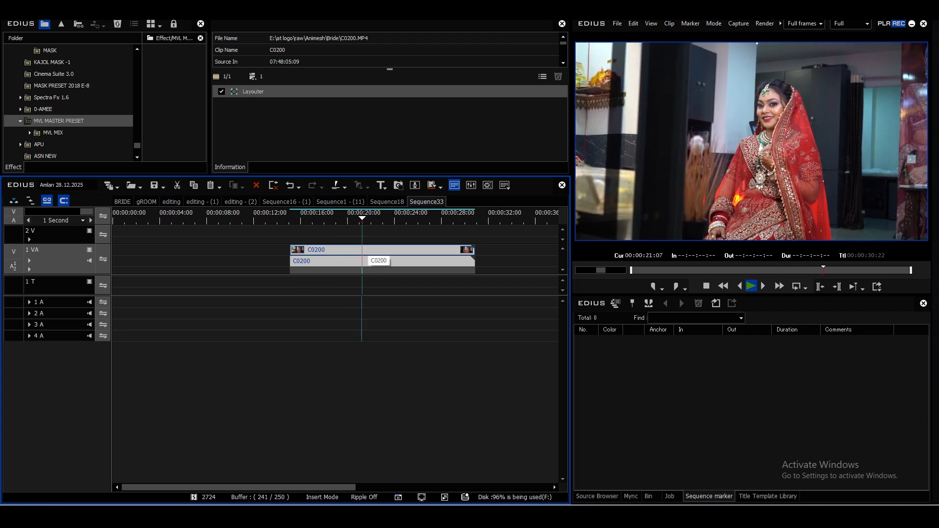
key("n")
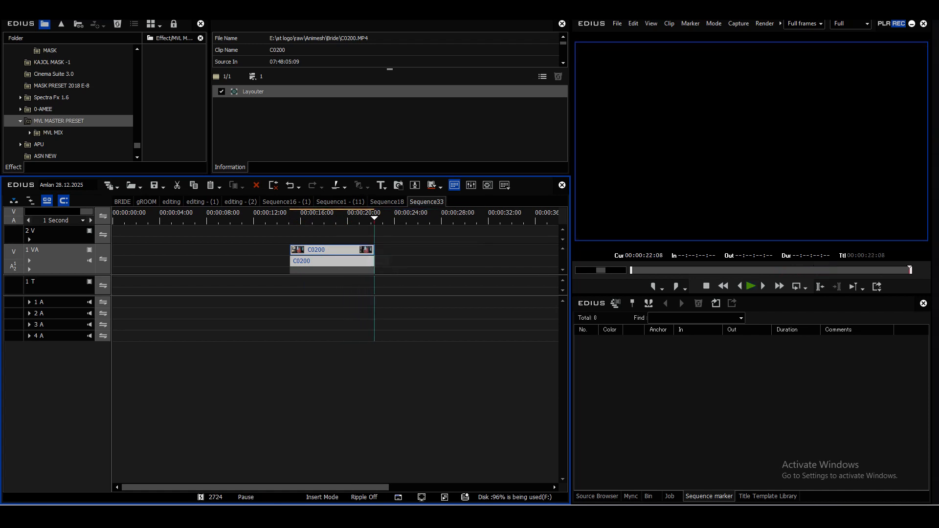
- Slow the trimmed clip to a forward speed of 35%, letting its timeline duration change
key("a")
key("alt+e")
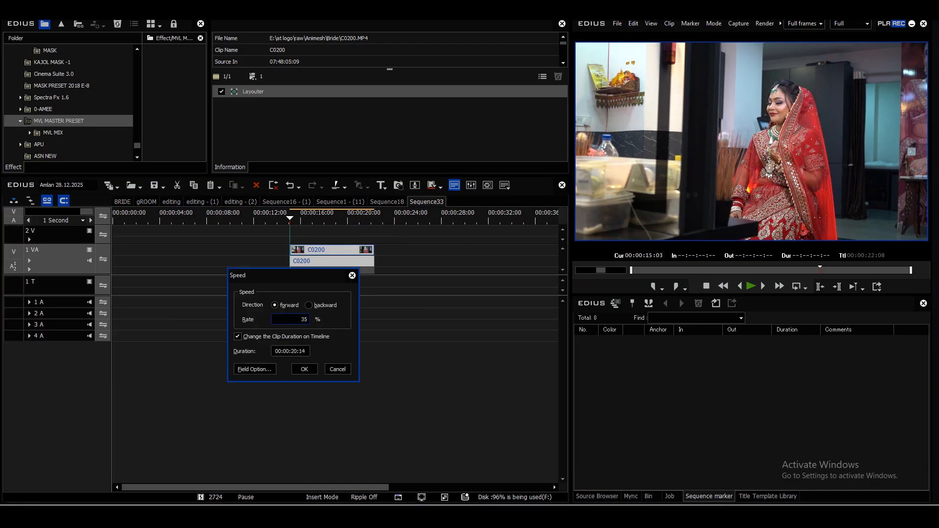
key("Return")
- Play back the slowed clip, return the playhead to its start and save the project
key("space")
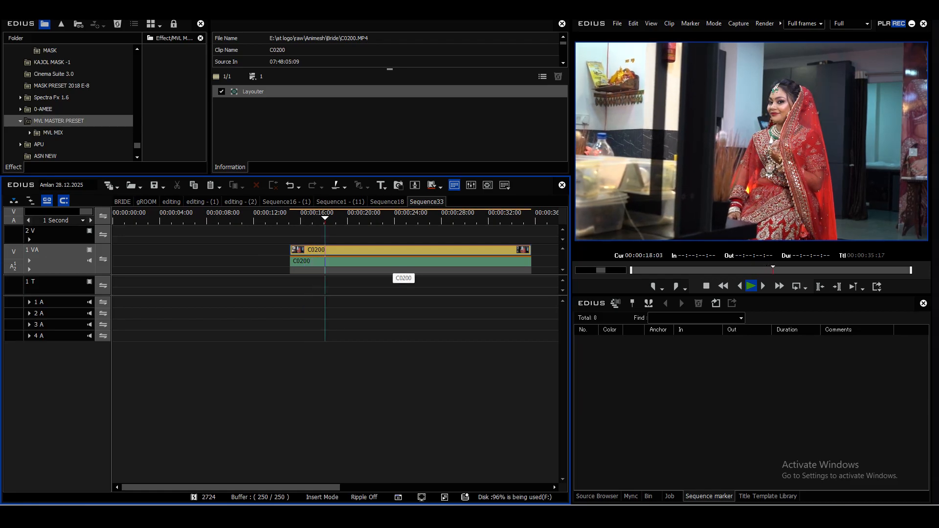
left_click(394, 261)
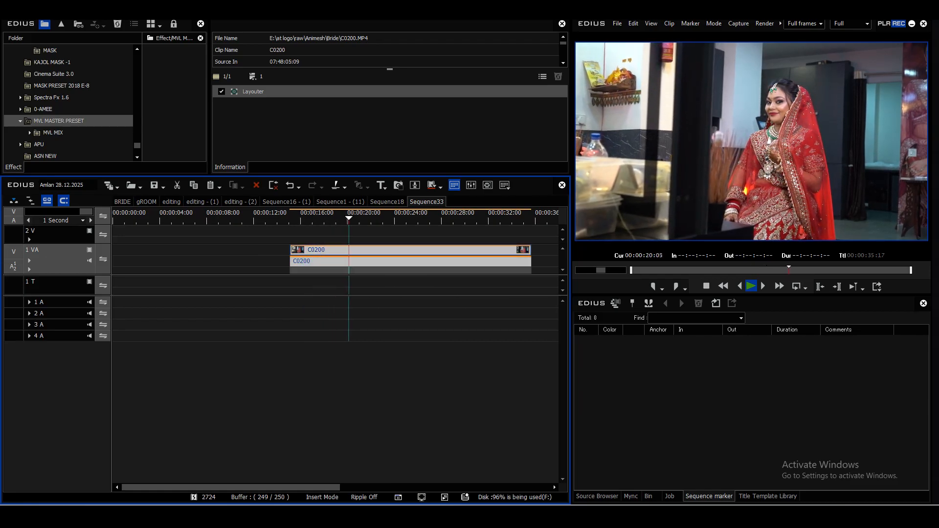
left_click(394, 382)
left_click_drag(357, 219, 290, 218)
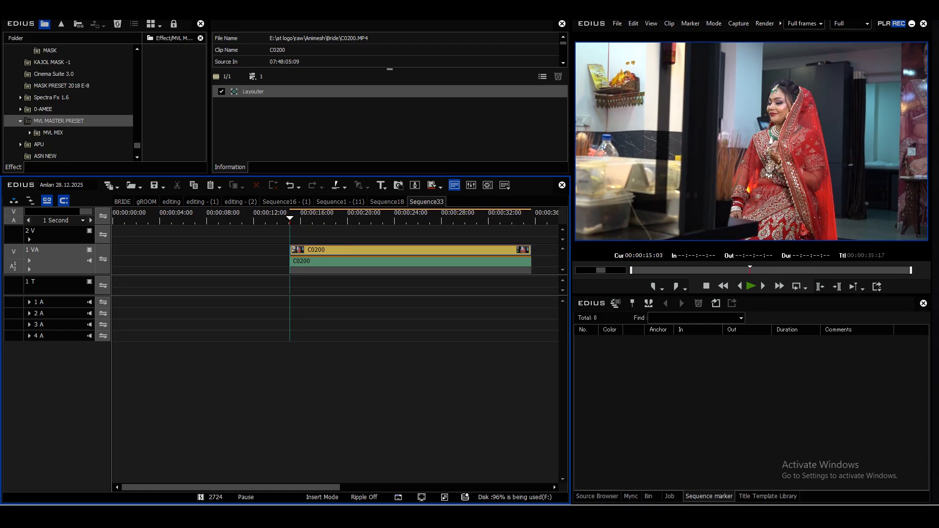
key("ctrl+s")
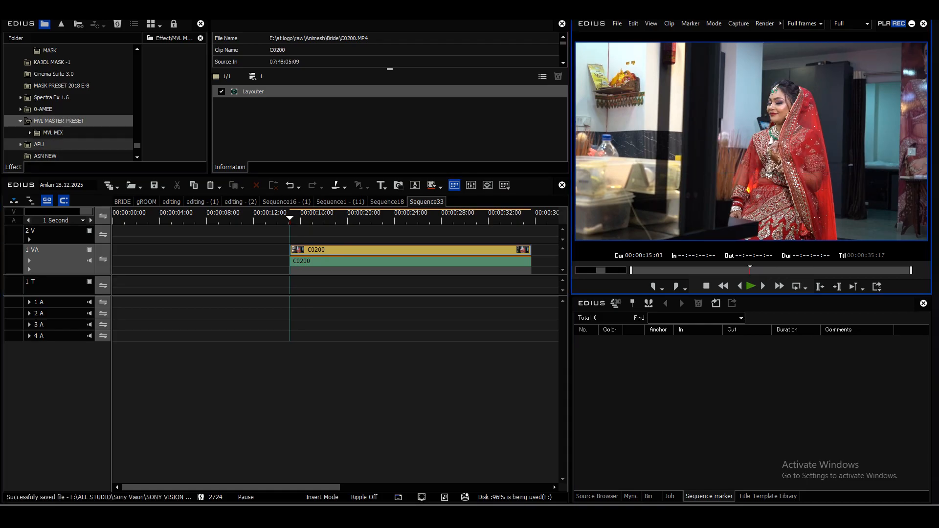
- Apply the Mask video filter to clip C0200 on the timeline
scroll(88, 109, "up", 20)
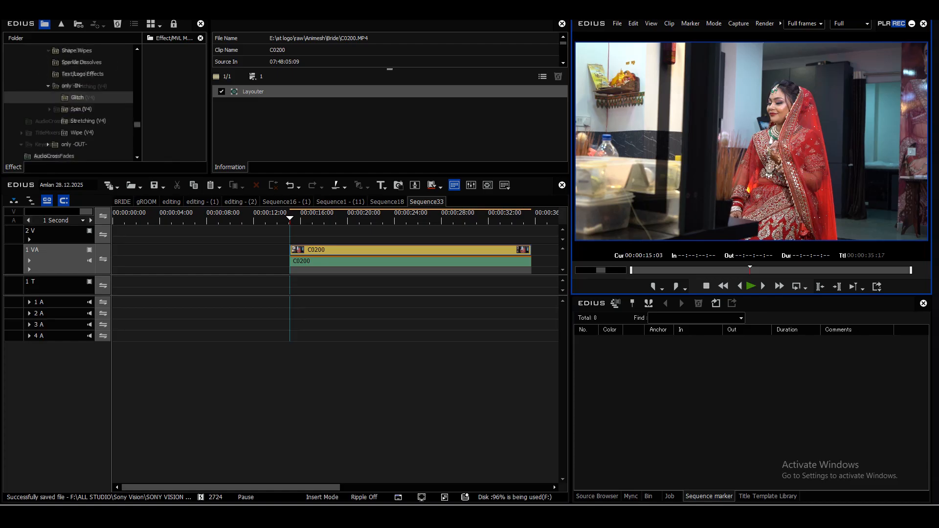
scroll(68, 98, "up", 10)
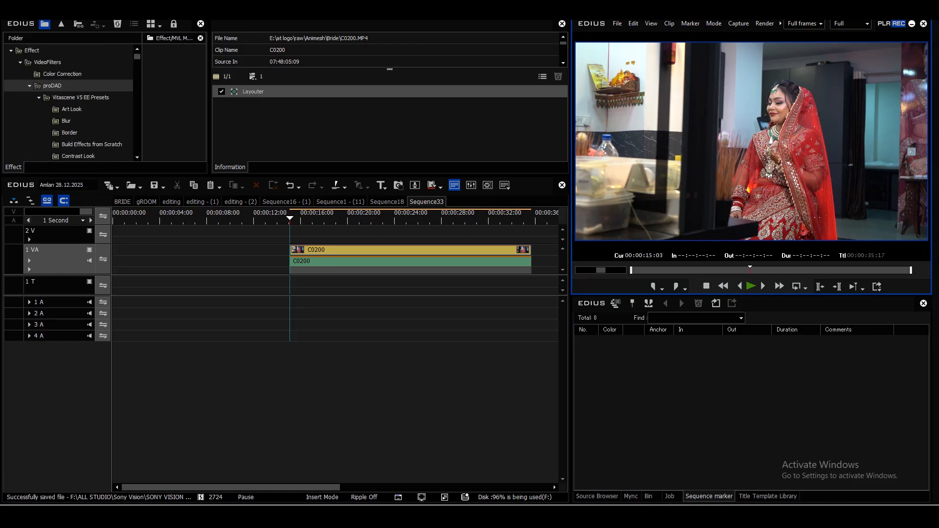
left_click(53, 62)
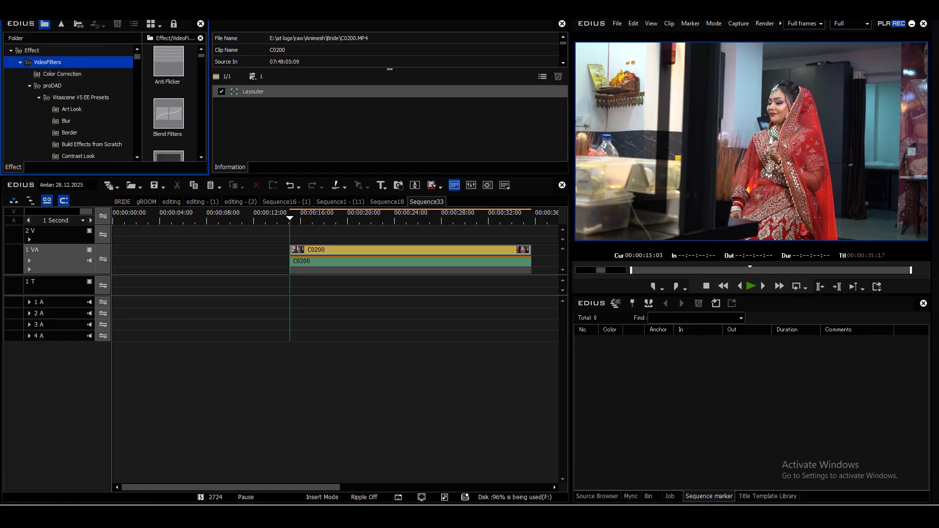
scroll(168, 103, "down", 2)
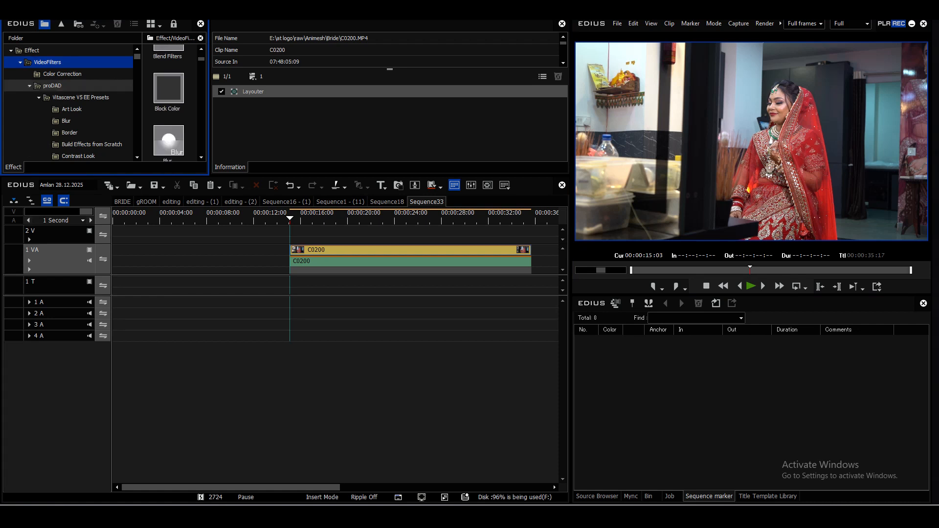
scroll(168, 102, "down", 3)
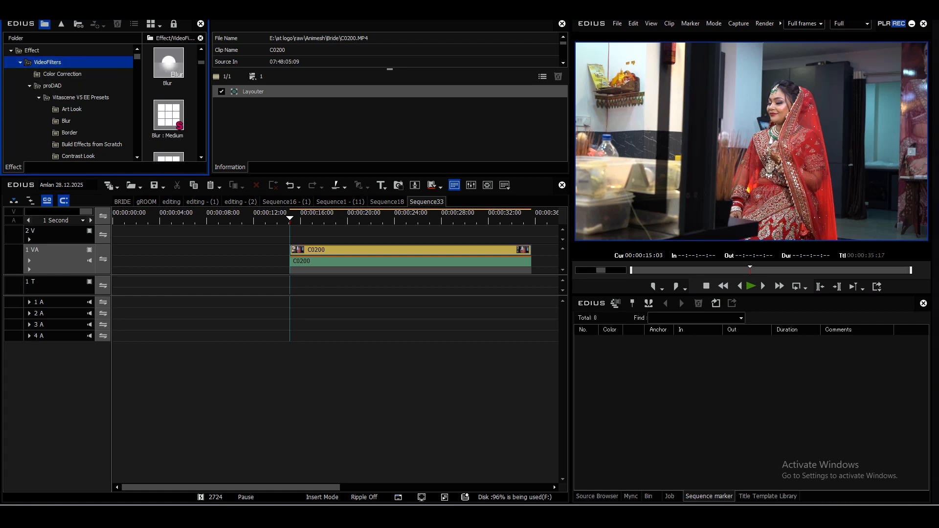
scroll(168, 103, "down", 2)
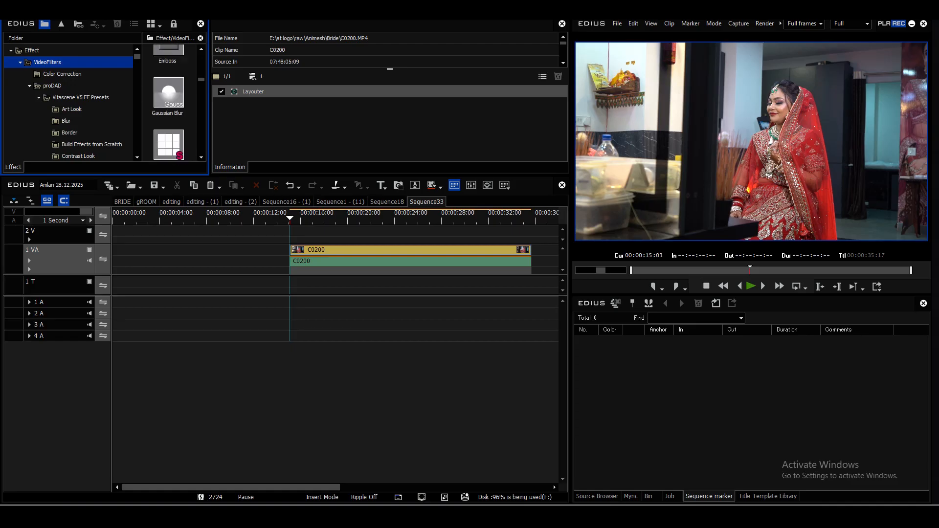
scroll(168, 102, "down", 3)
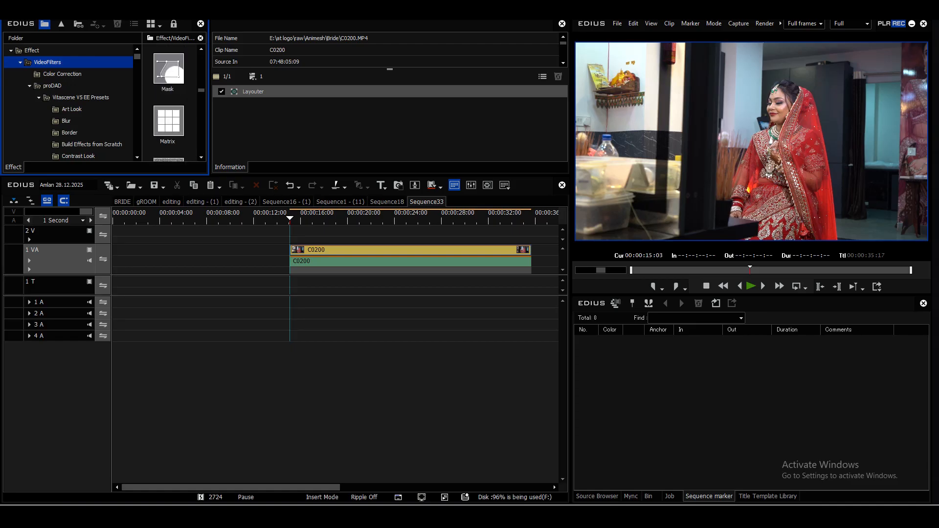
left_click(169, 79)
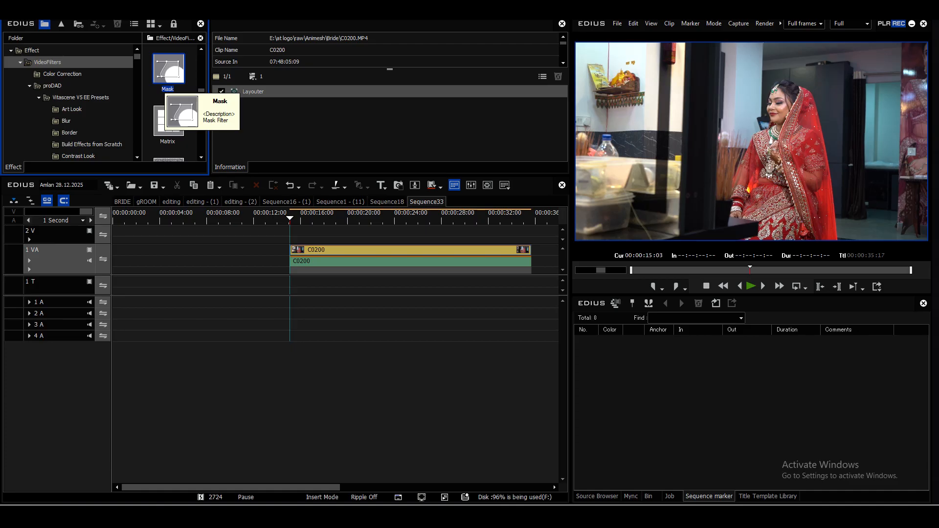
left_click_drag(166, 81, 343, 250)
- Trim the end of the masked clip to 00:00:22:05, play it back and return to its start
left_click_drag(290, 218, 373, 218)
key("m")
key("Page_Up")
key("space")
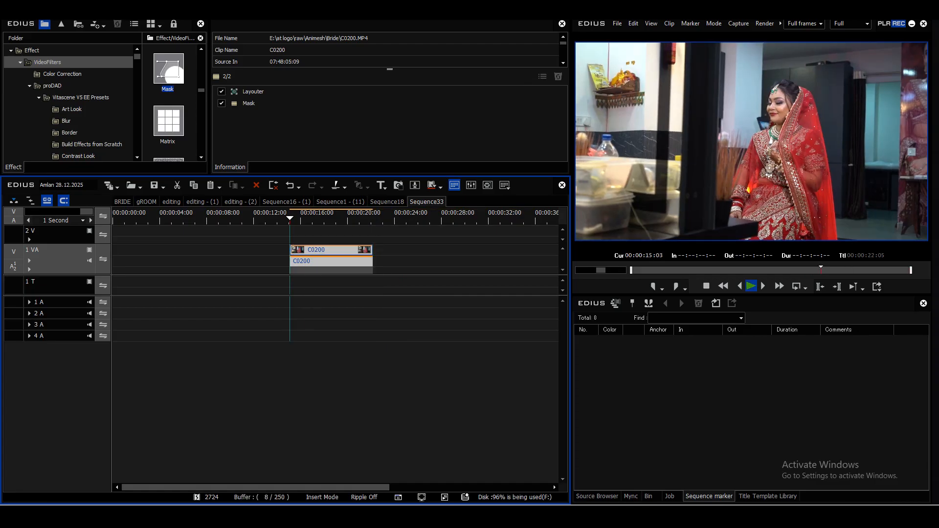
key("space")
key("Page_Up")
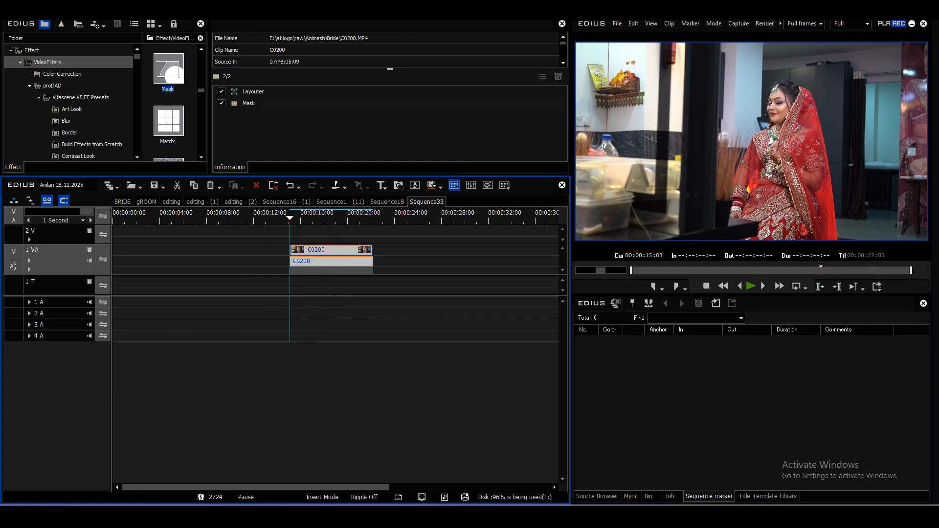
- Open the clip's Mask filter settings and start a freeform path from the bride's shoulder up along her neck and face
double_click(249, 103)
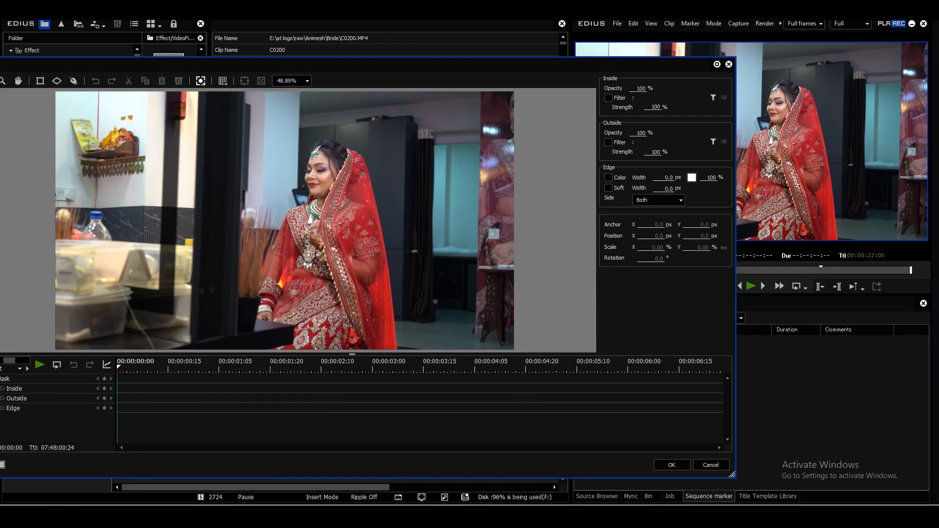
left_click_drag(329, 62, 436, 40)
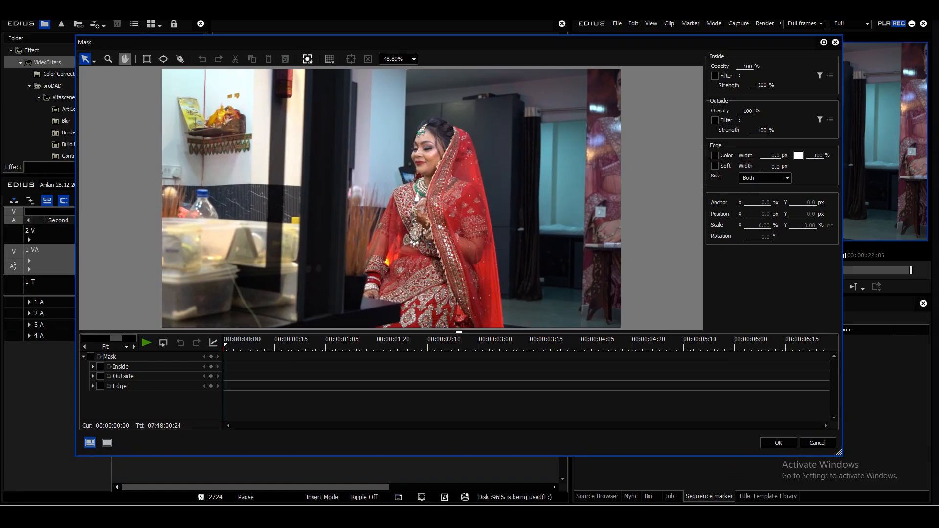
left_click(180, 59)
scroll(392, 179, "up", 5)
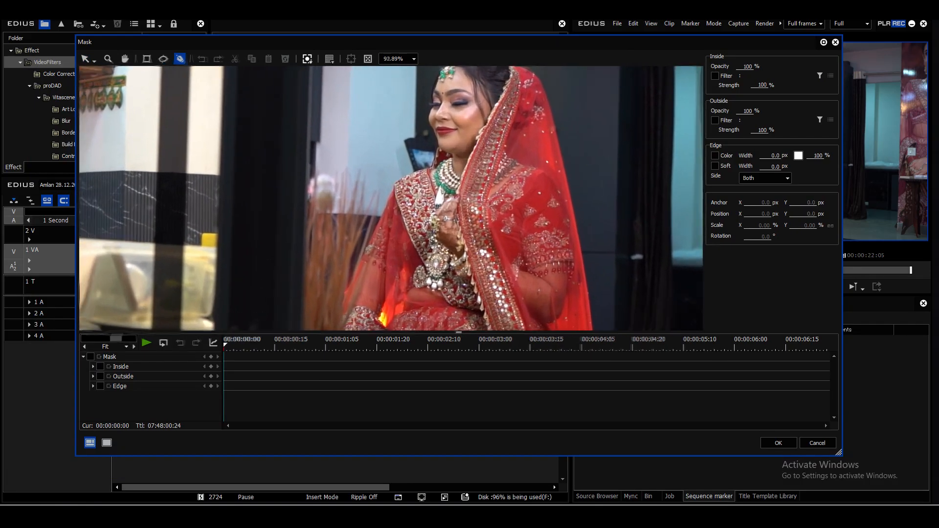
scroll(395, 202, "up", 6)
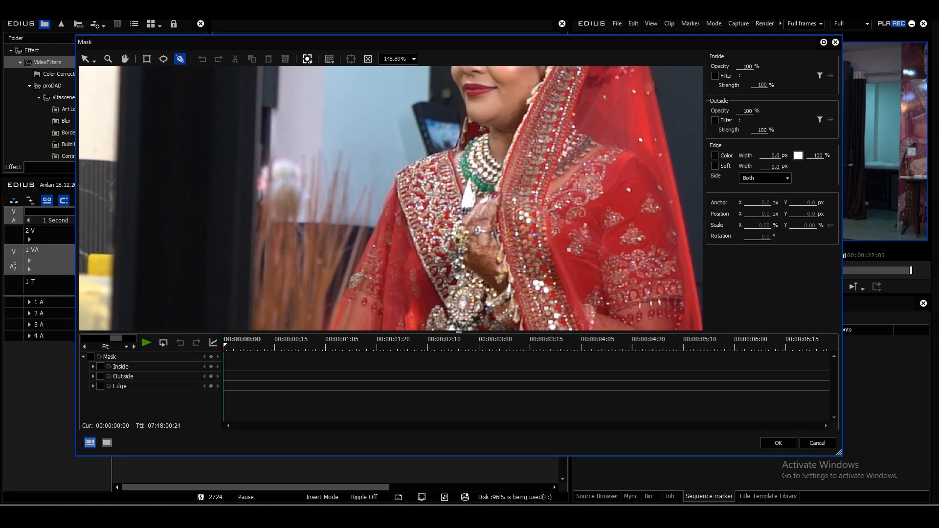
scroll(396, 196, "up", 5)
scroll(397, 196, "up", 4)
left_click(125, 59)
left_click_drag(465, 147, 321, 266)
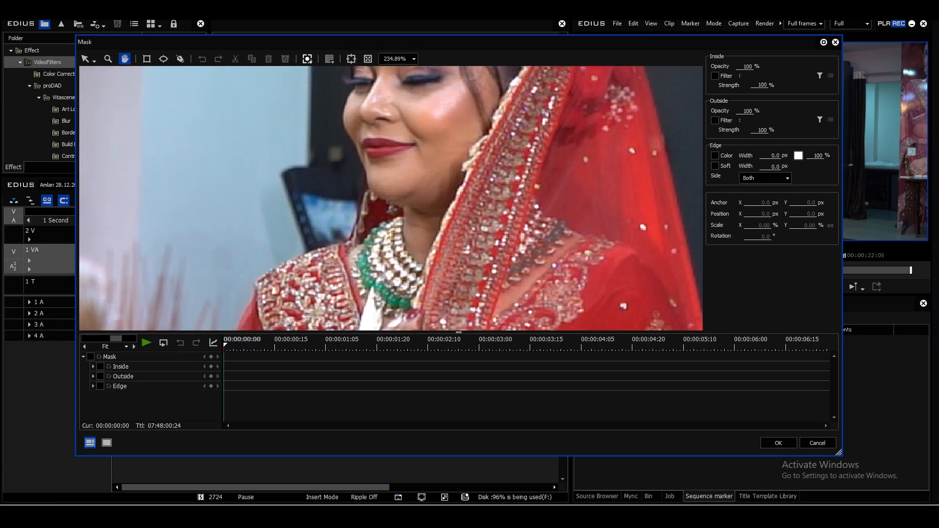
left_click(180, 59)
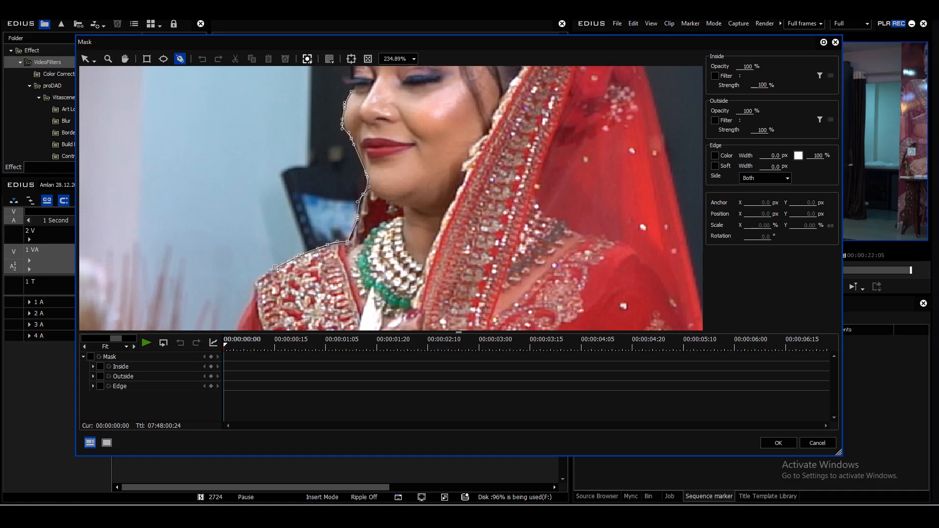
- Continue the mask path up the forehead and over the hair to the top of the veil
left_click(125, 59)
left_click_drag(313, 112, 276, 281)
left_click(180, 59)
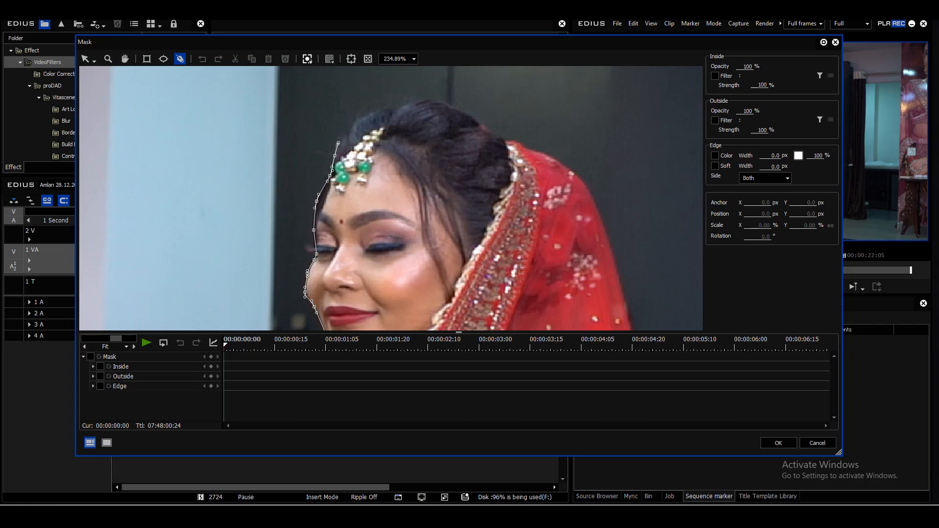
left_click(365, 117)
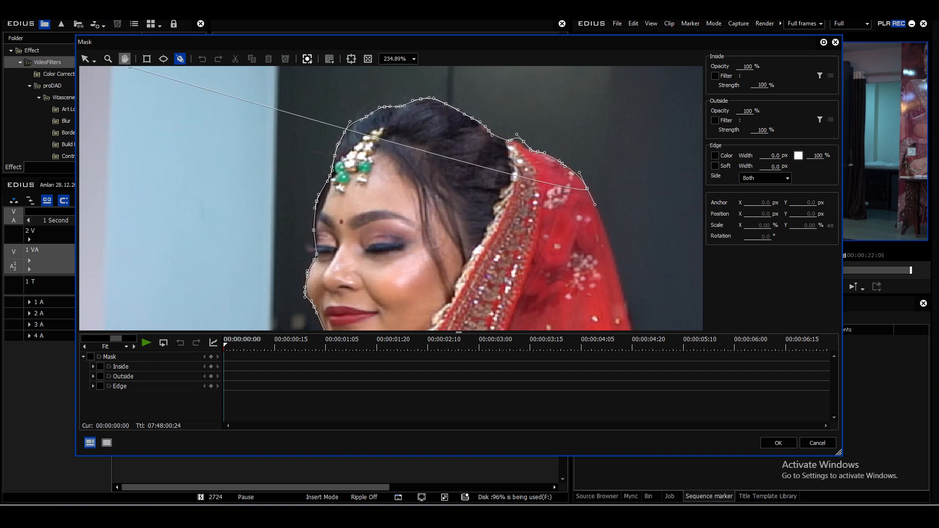
- Extend the mask path down the veil's back edge from the head to shoulder level
left_click_drag(490, 235, 299, 122)
left_click(180, 58)
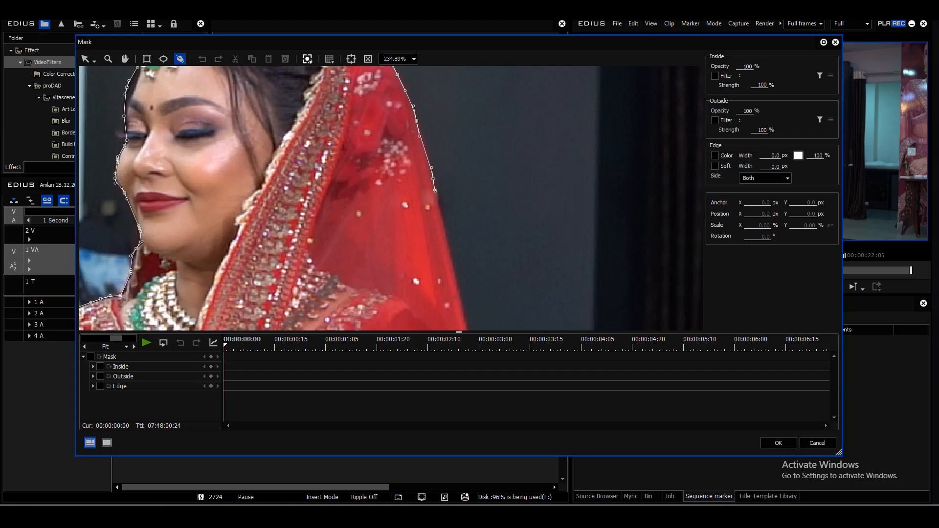
left_click(447, 244)
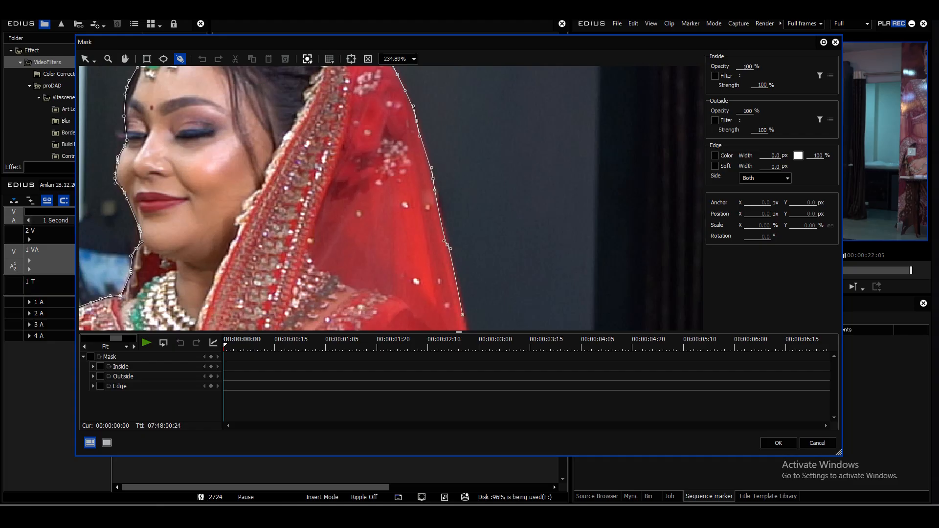
- Extend the mask path down the veil's back edge from shoulder level to the upper arm
left_click(125, 59)
left_click_drag(313, 274, 240, 4)
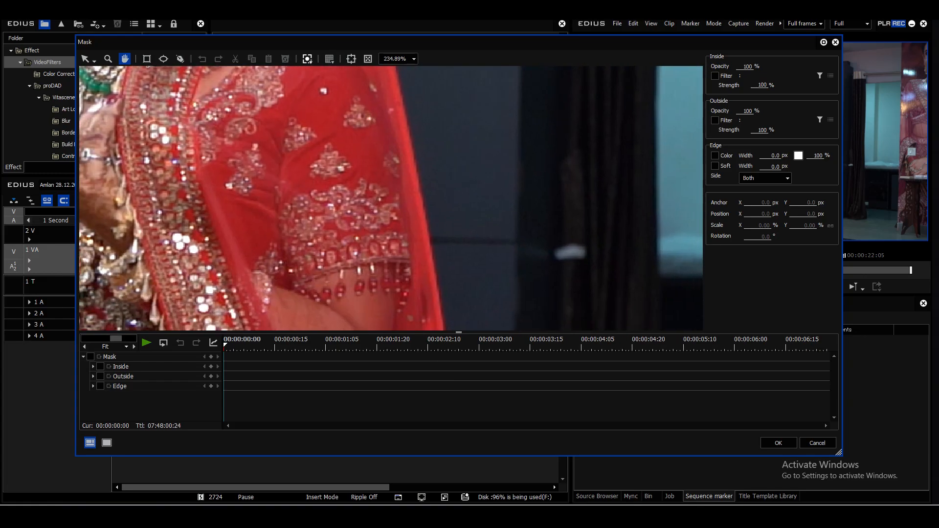
left_click(180, 59)
left_click_drag(332, 147, 336, 240)
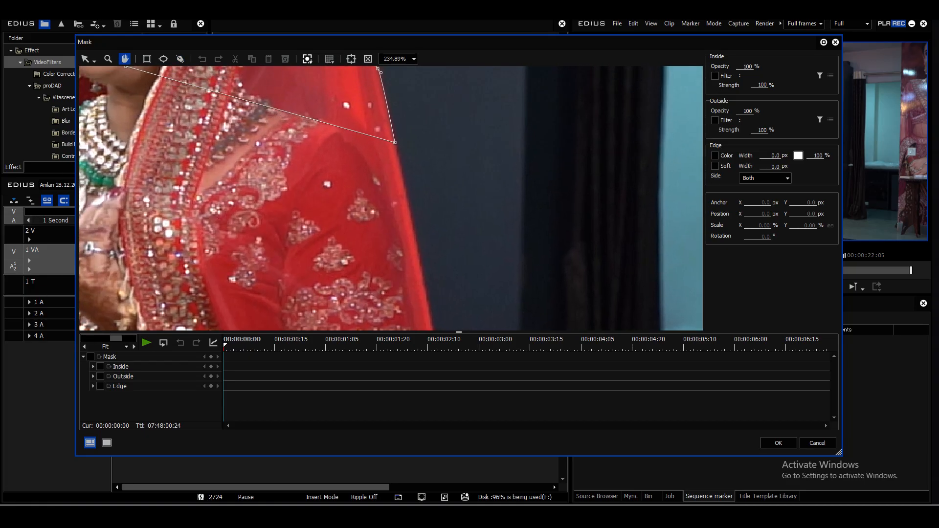
left_click(180, 59)
left_click(420, 245)
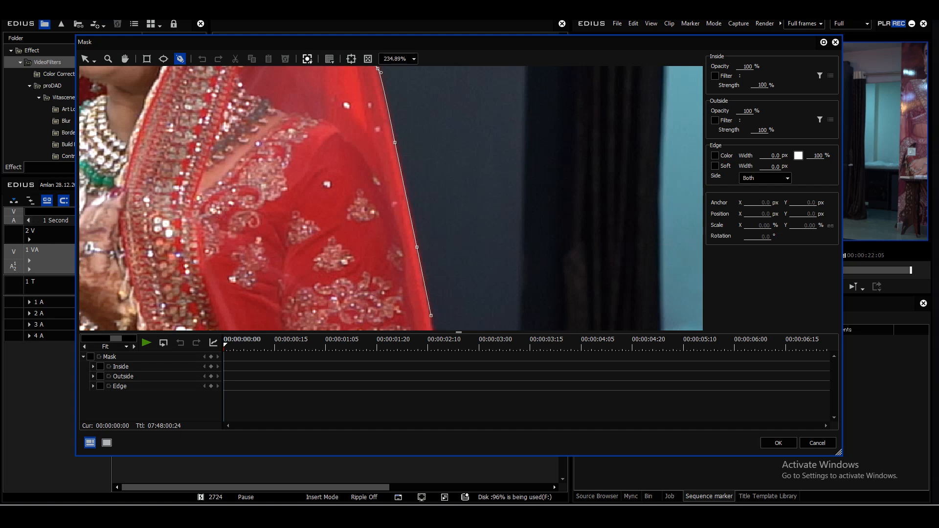
left_click(431, 315)
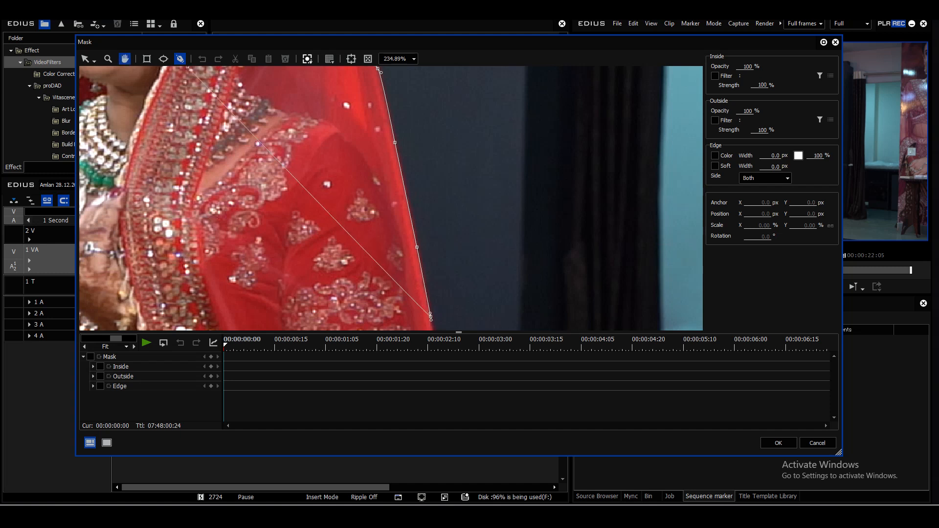
- Continue the mask path down the veil's outer edge past the elbow to just below the frame's lower edge
left_click_drag(430, 316, 377, 67)
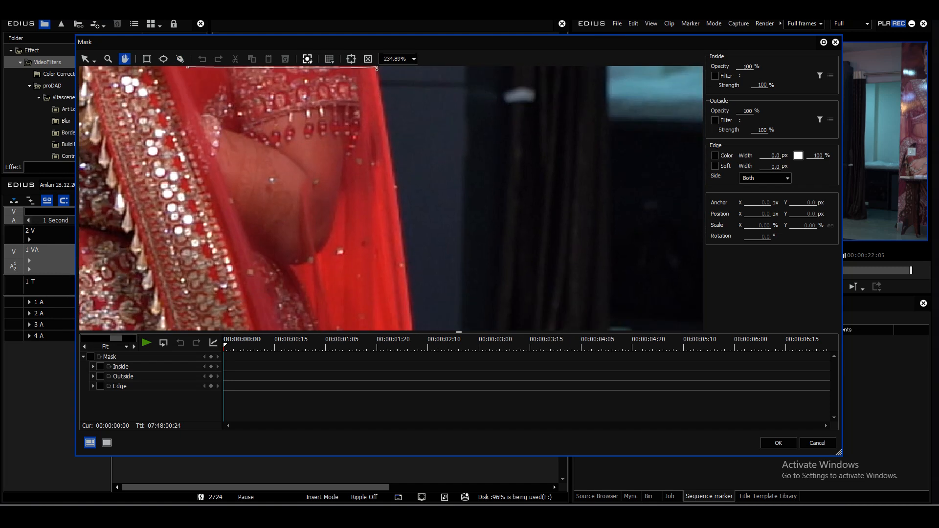
left_click(396, 189)
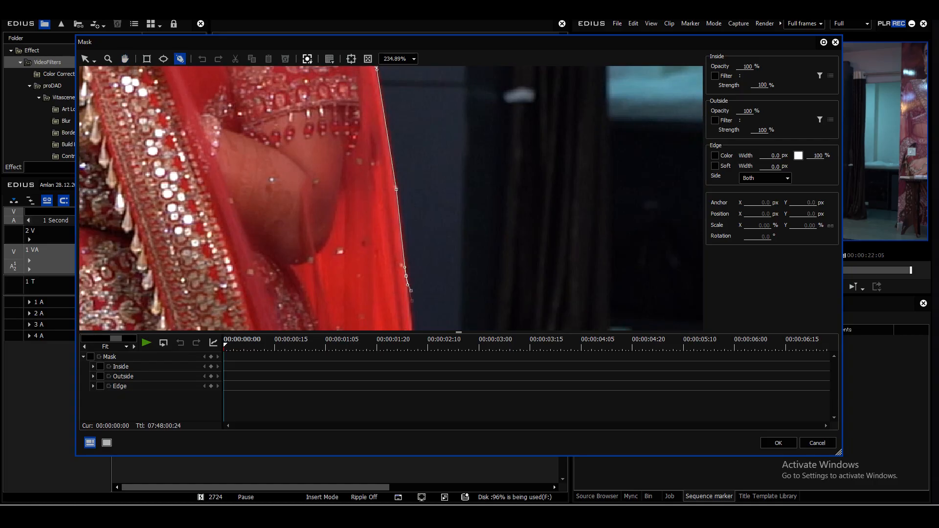
left_click(125, 59)
left_click_drag(411, 289, 381, 20)
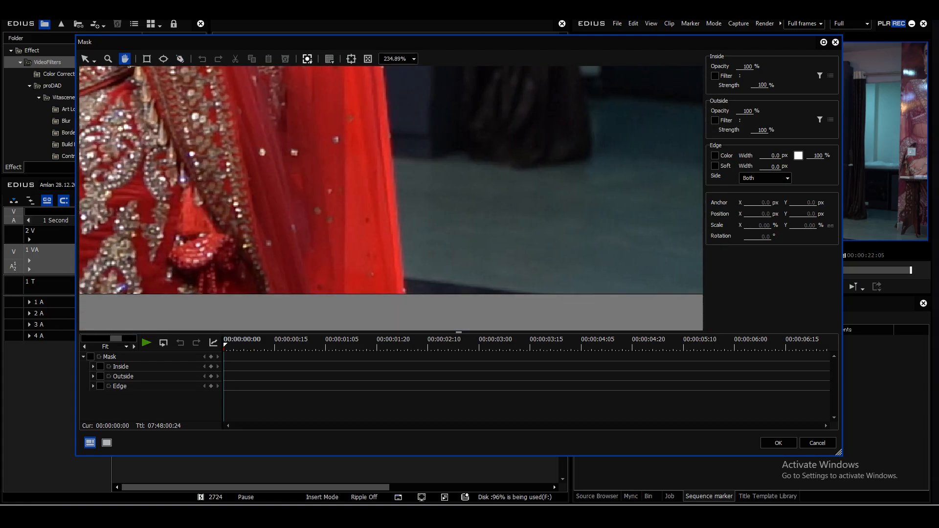
left_click(180, 59)
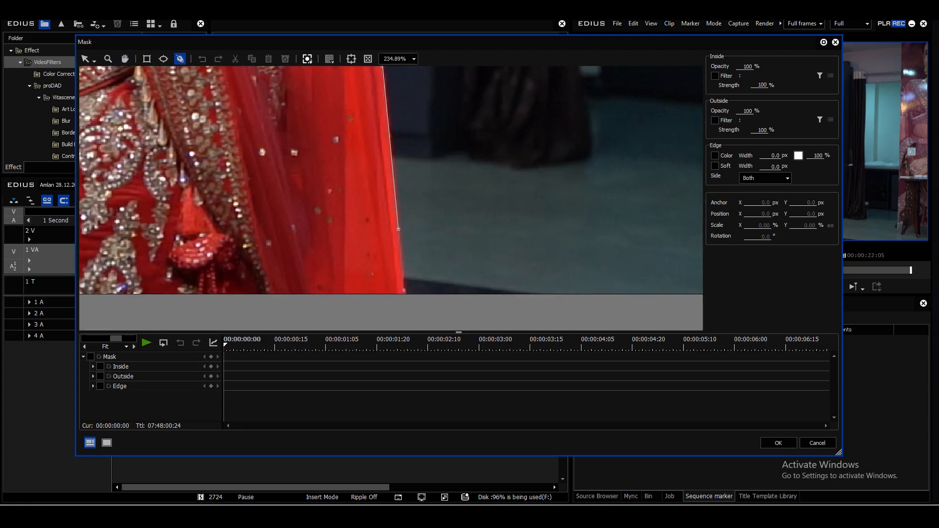
left_click(406, 298)
- Carry the mask path below the frame under the skirt, around the black table edge and up past the bride's hand and bangles
scroll(390, 199, "down", 9)
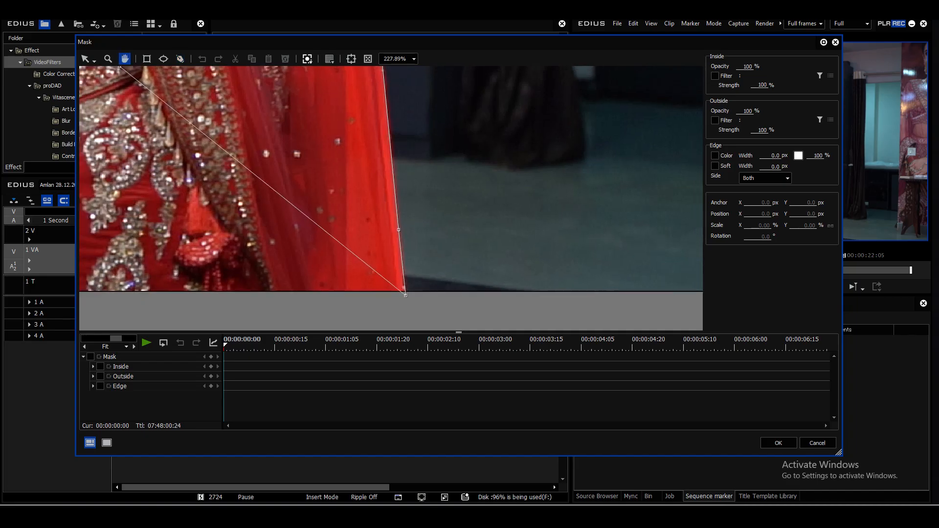
scroll(391, 171, "down", 9)
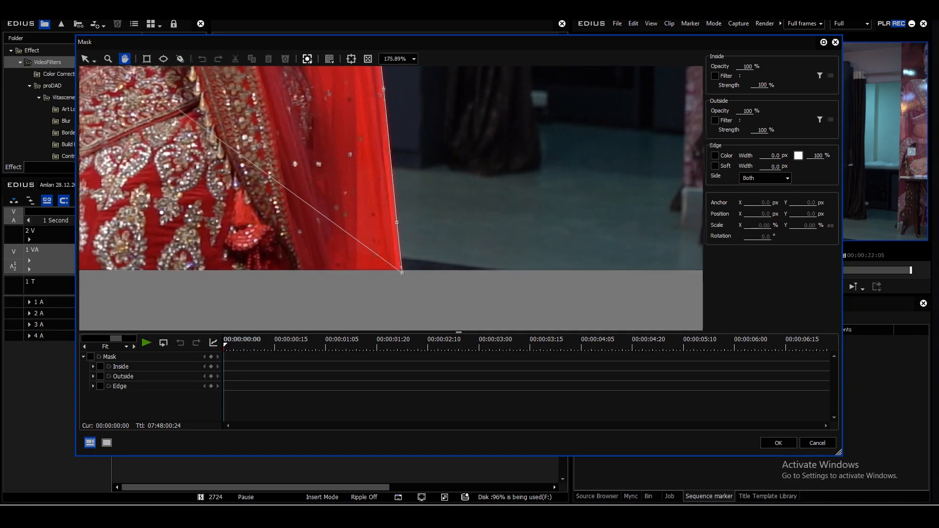
scroll(391, 171, "down", 9)
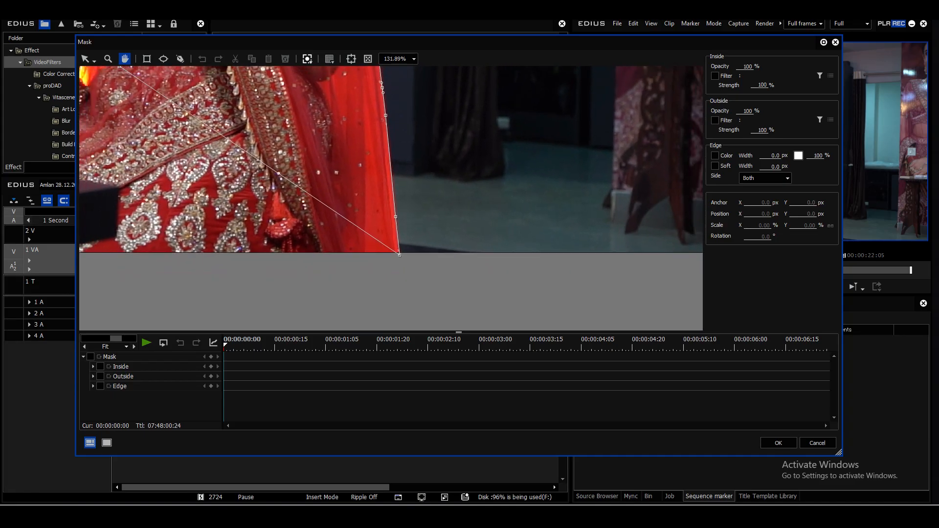
scroll(391, 198, "down", 2)
left_click_drag(352, 177, 509, 197)
left_click(180, 59)
left_click_drag(445, 306, 389, 300)
left_click_drag(299, 289, 289, 283)
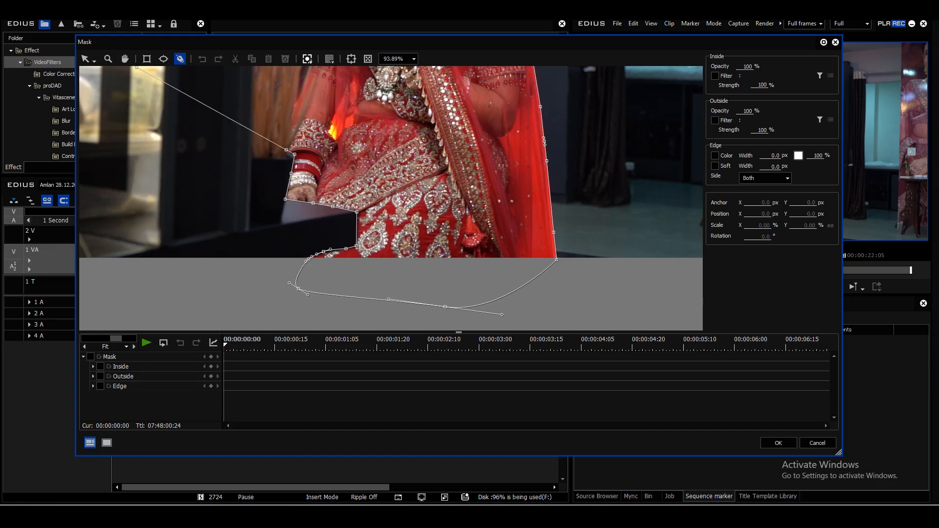
- Trace the mask path up the bride's sleeve and close it at the starting point on her shoulder
left_click(125, 59)
left_click_drag(342, 132, 333, 281)
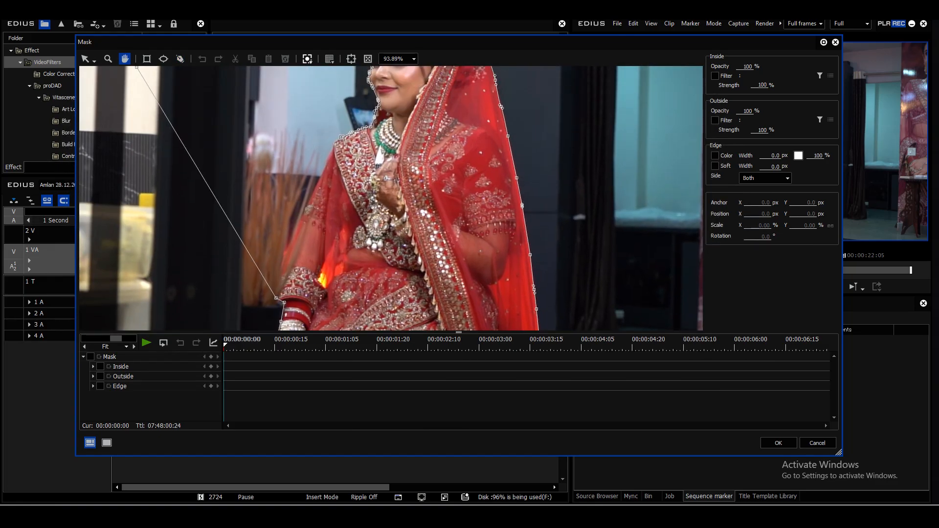
scroll(391, 199, "up", 5)
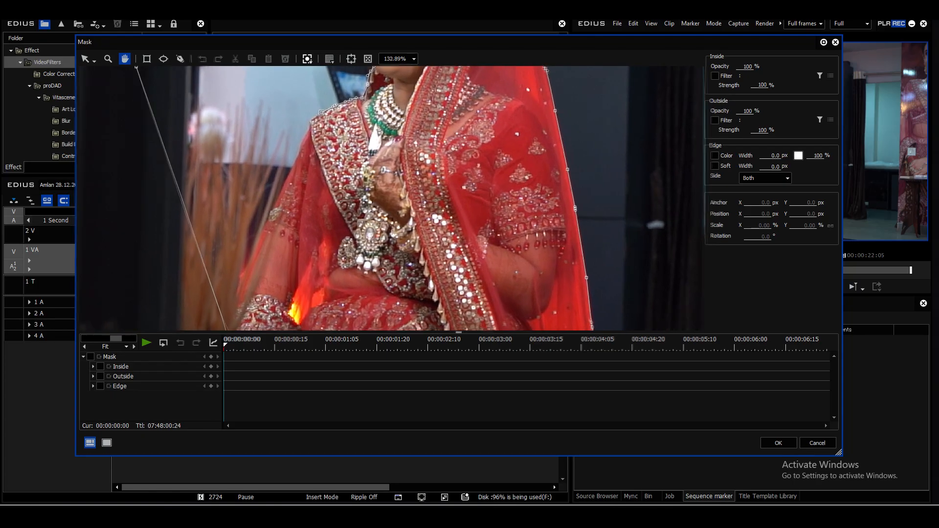
left_click(180, 58)
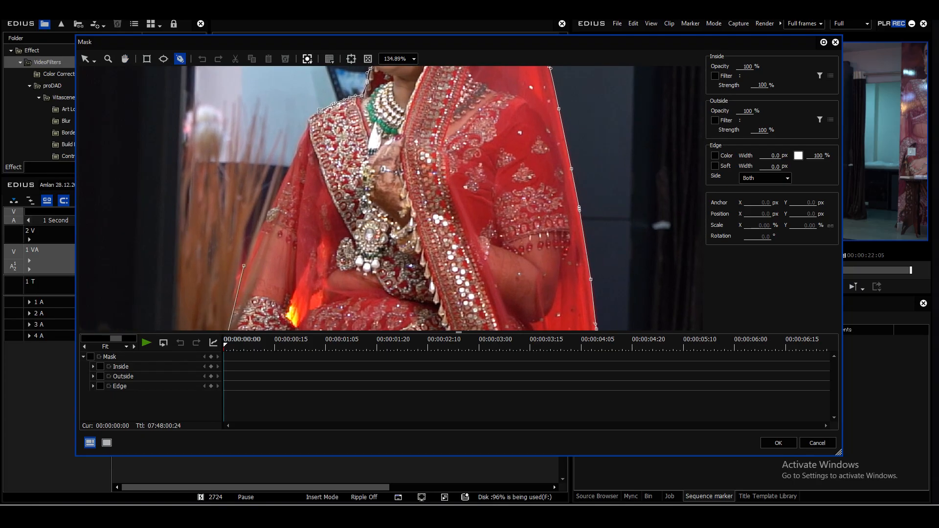
left_click_drag(258, 232, 277, 193)
left_click(308, 123)
left_click(320, 110)
- Set the mask's outside opacity to 0% to hide everything around the bride
scroll(419, 242, "down", 4)
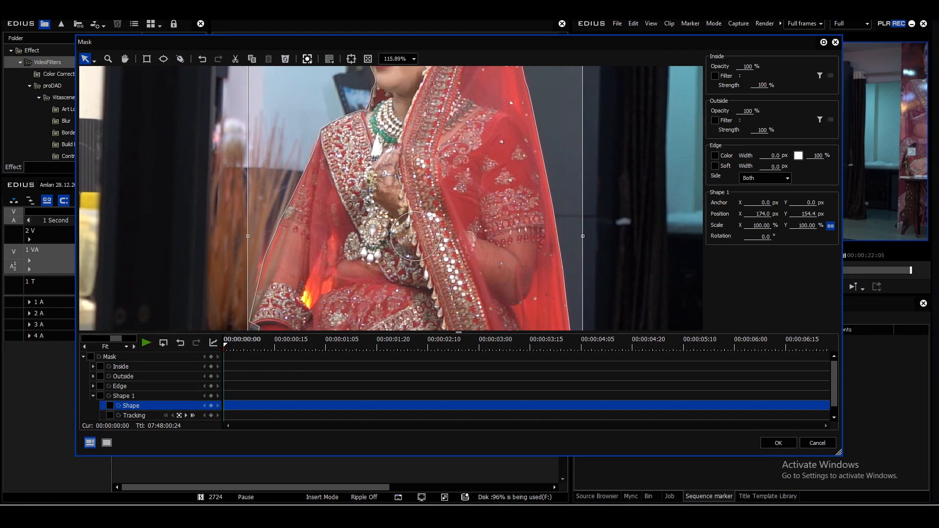
scroll(411, 229, "down", 4)
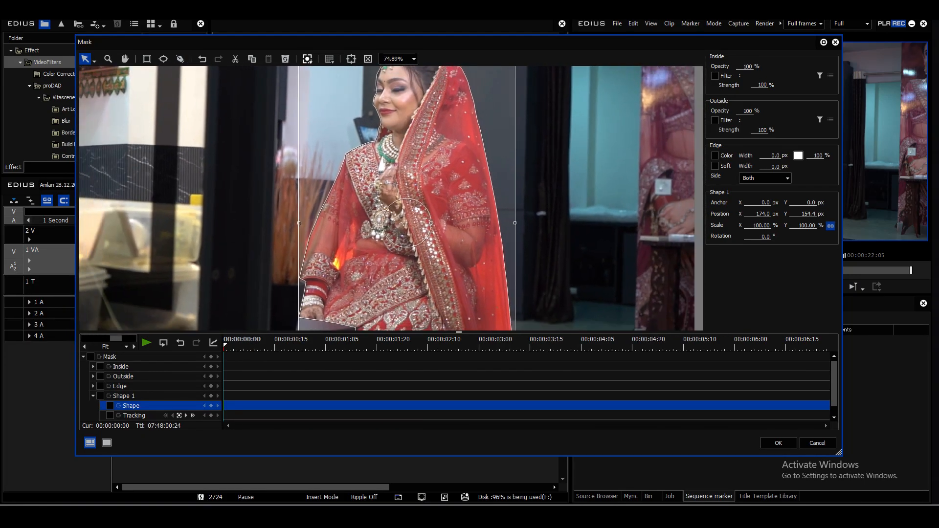
scroll(391, 200, "down", 3)
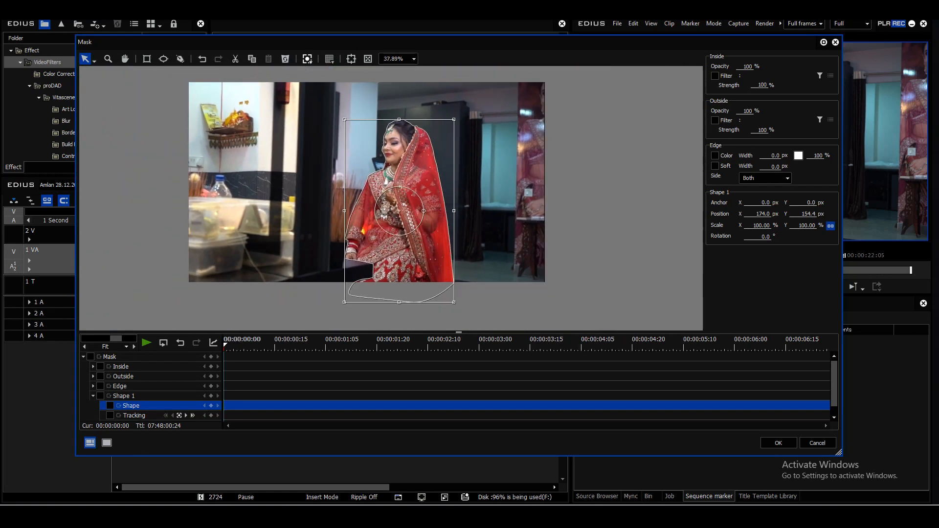
left_click_drag(709, 41, 652, 41)
left_click(691, 110)
type("0")
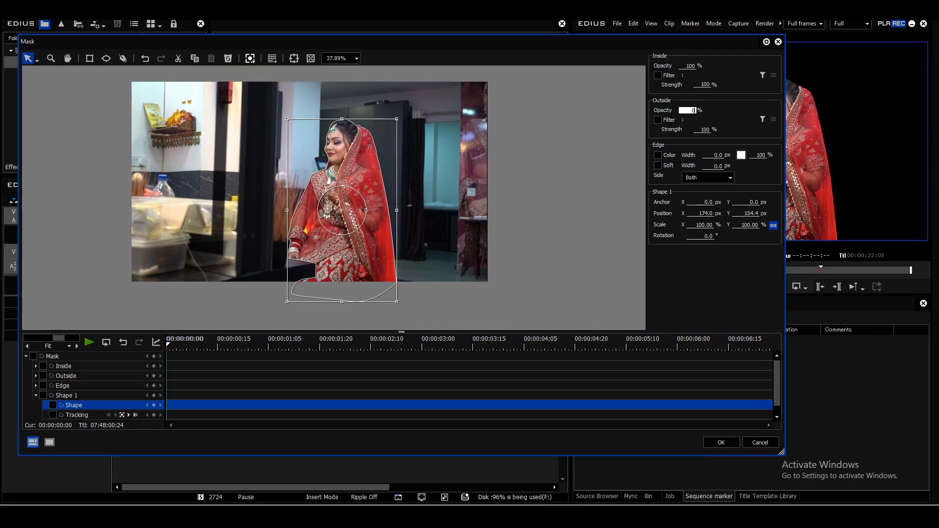
left_click_drag(605, 41, 637, 44)
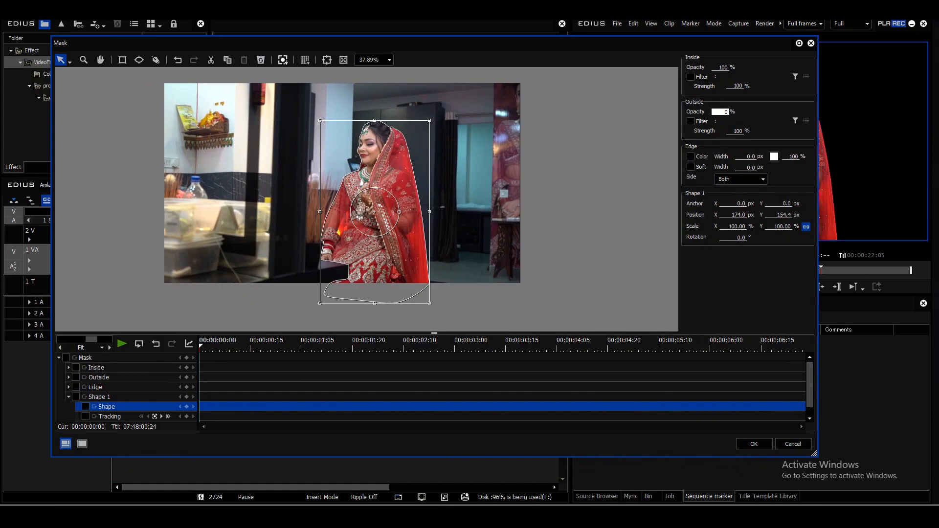
- Track the mask shape forward through the whole clip and return to its first frame
key("Right")
key("Left")
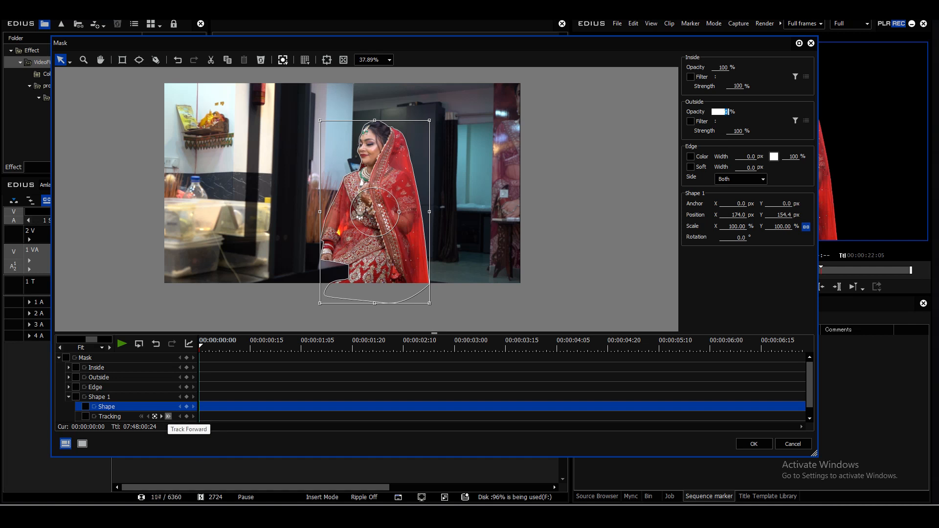
left_click(168, 417)
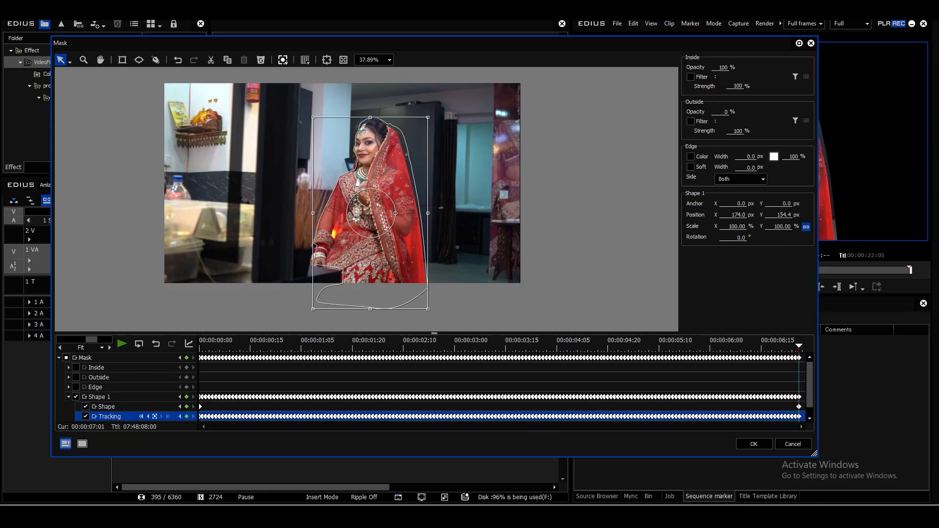
left_click_drag(229, 347, 200, 347)
- Enable a soft mask edge with a width of 5 px and apply the mask settings
left_click_drag(402, 43, 312, 56)
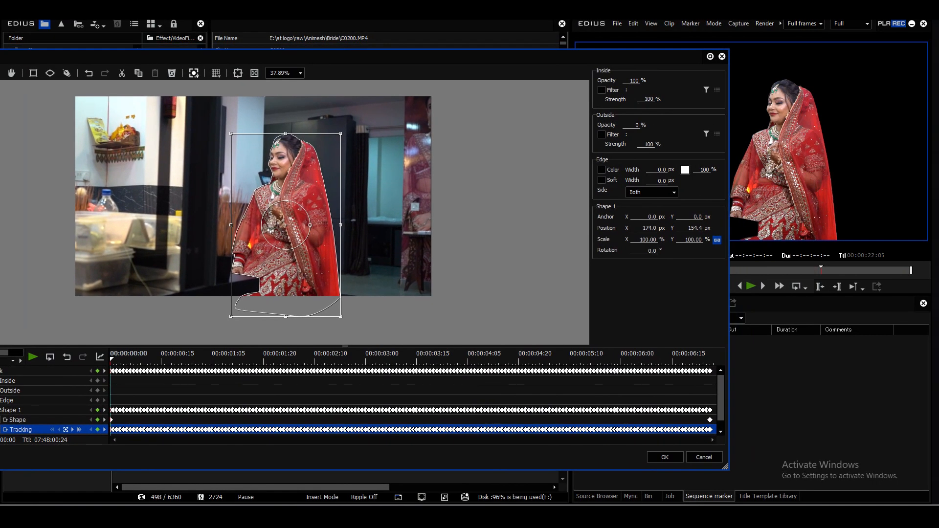
left_click(602, 180)
double_click(662, 180)
key("Return")
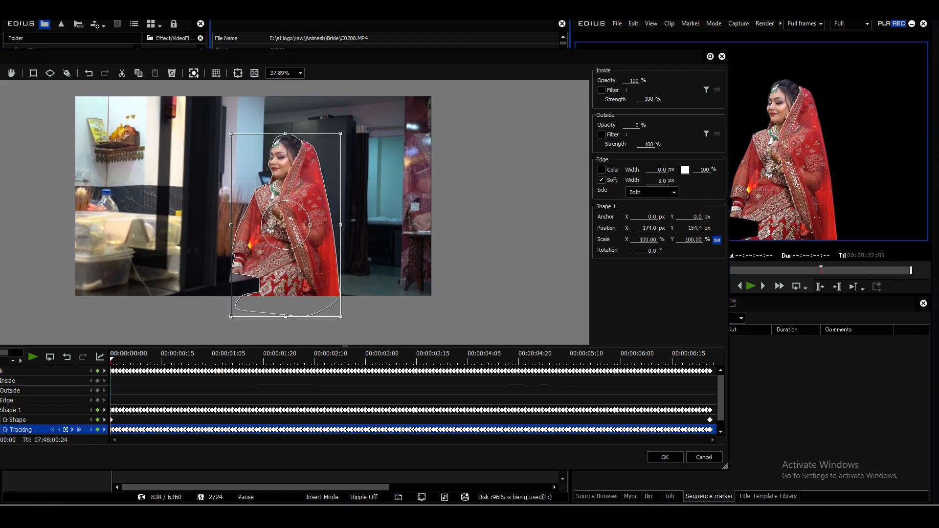
left_click_drag(441, 59, 489, 53)
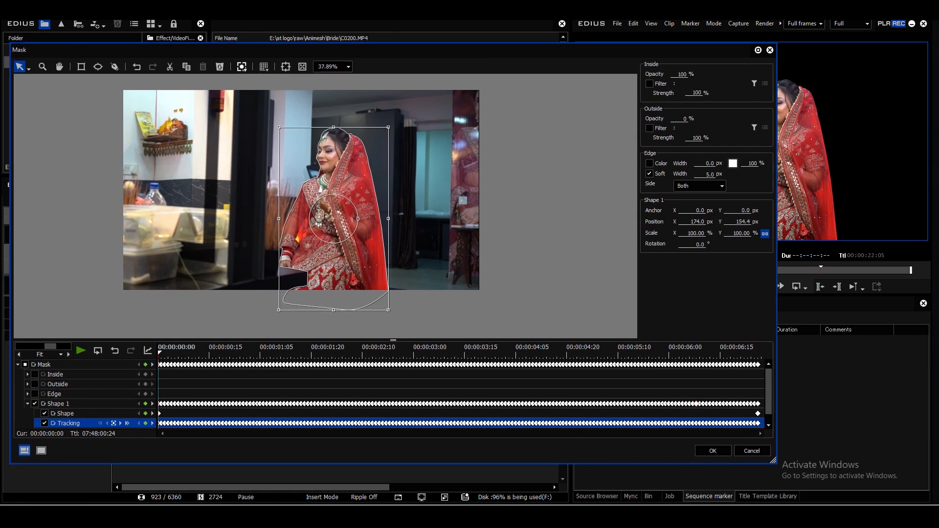
key("Return")
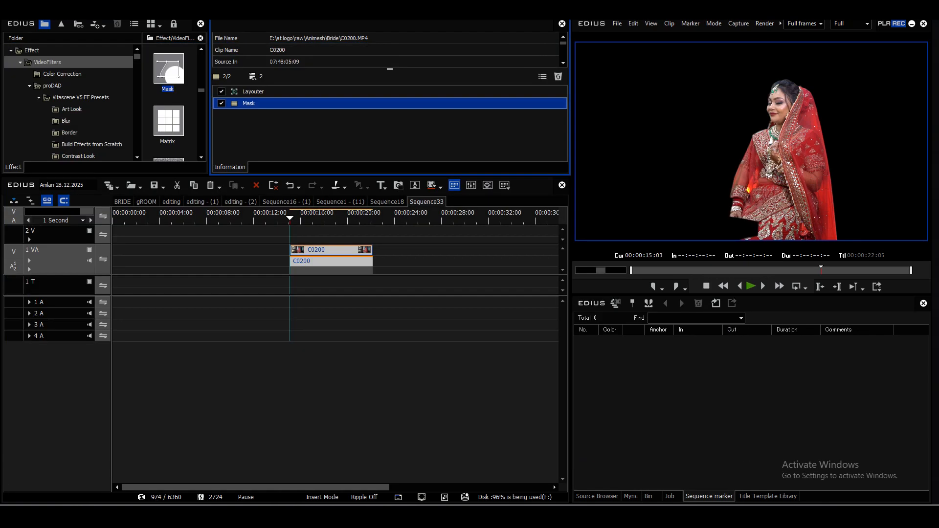
- Set the masked clip's speed to 25%, play it back and return to its start
key("alt+e")
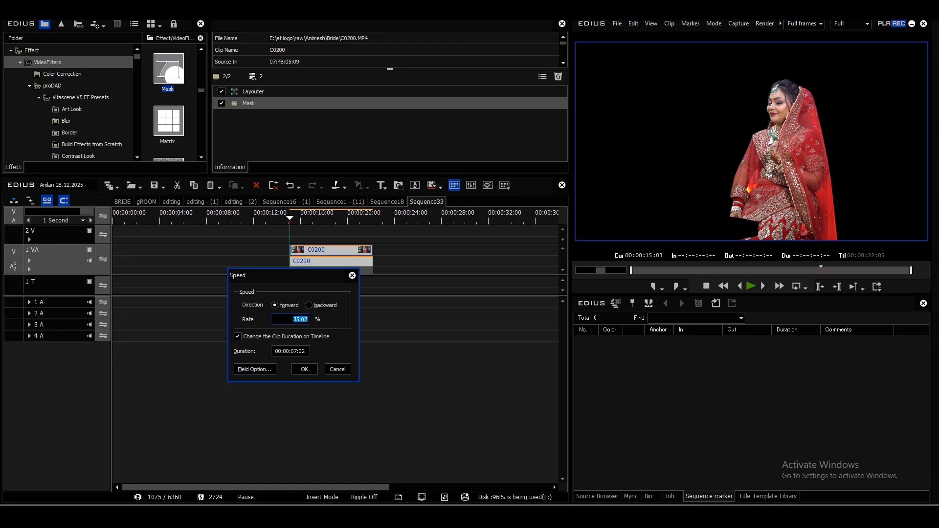
type("25")
key("Return")
left_click_drag(290, 218, 359, 219)
key("space")
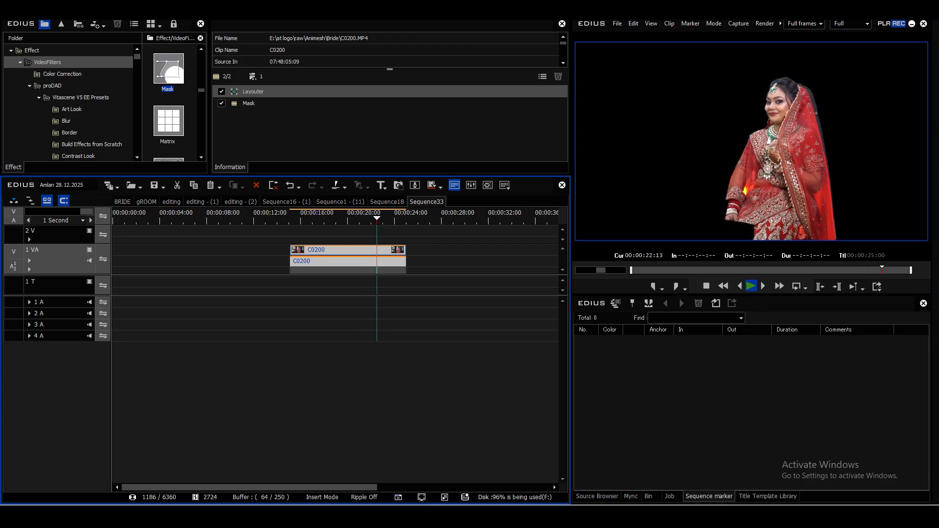
left_click(321, 219)
left_click_drag(336, 219, 289, 219)
- Add clip C0112 on track 1 VA beneath the masked bride clip, with the masked clip moved up to track 2 V
left_click(446, 251)
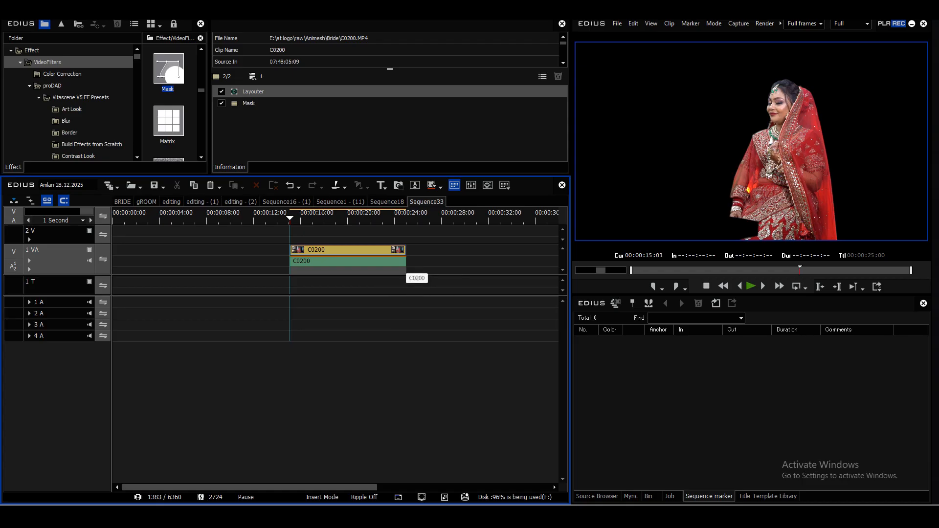
key("super")
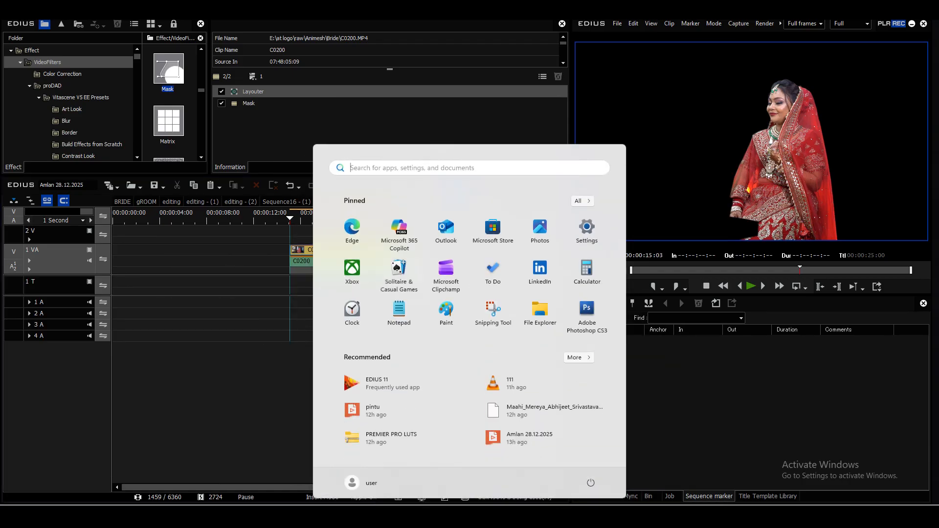
key("Escape")
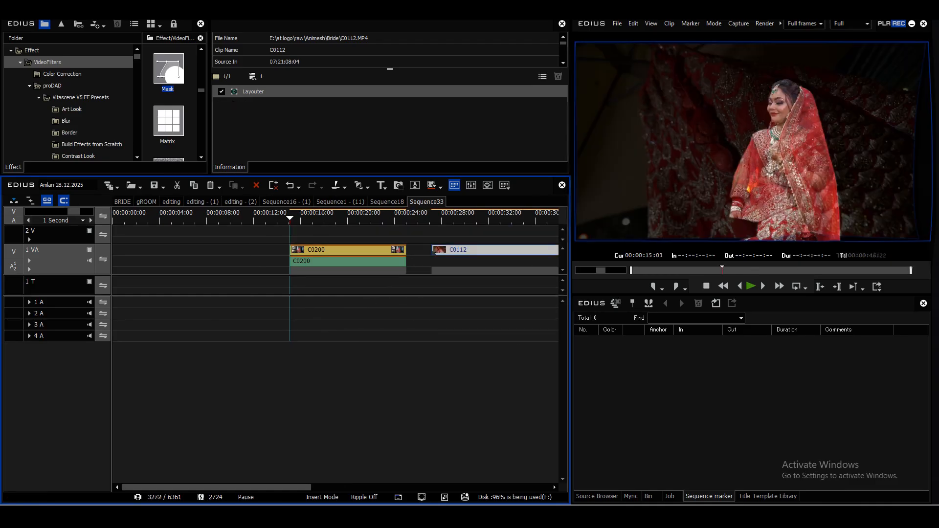
left_click_drag(348, 250, 347, 231)
left_click_drag(489, 250, 347, 250)
- Trim the start of C0112 at 00:00:18:08, shift it to begin just before the masked clip, and play the composite
mouse_move(328, 215)
left_mouse_down()
mouse_move(363, 215)
mouse_move(328, 215)
left_mouse_up()
key("n")
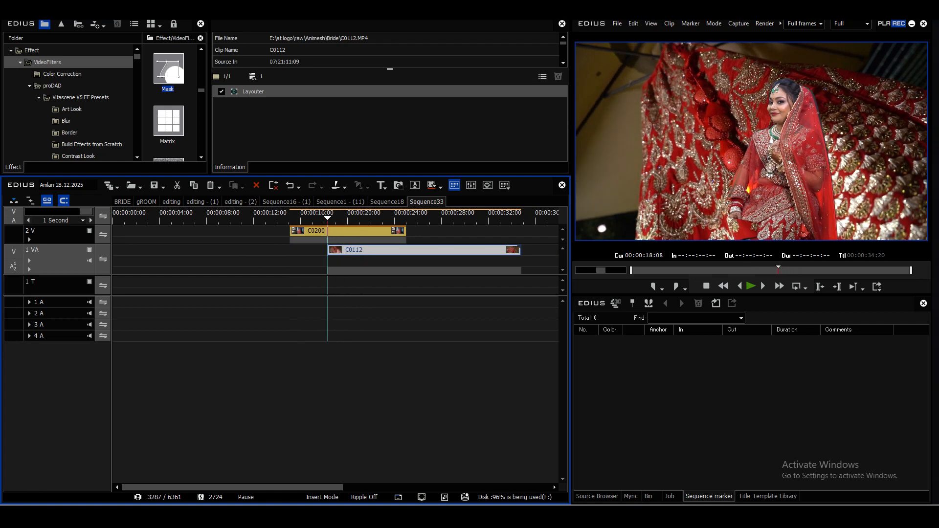
left_click_drag(371, 250, 328, 250)
left_click_drag(328, 216, 289, 216)
key("space")
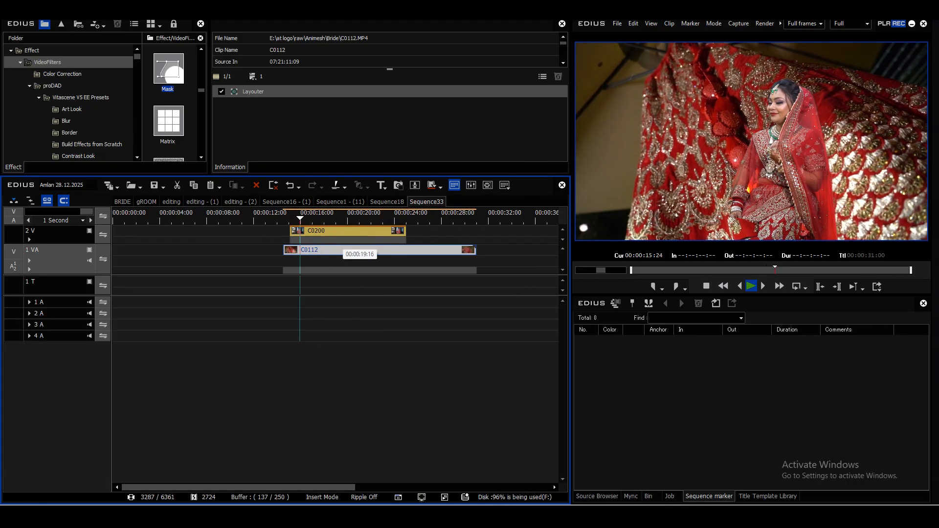
key("space")
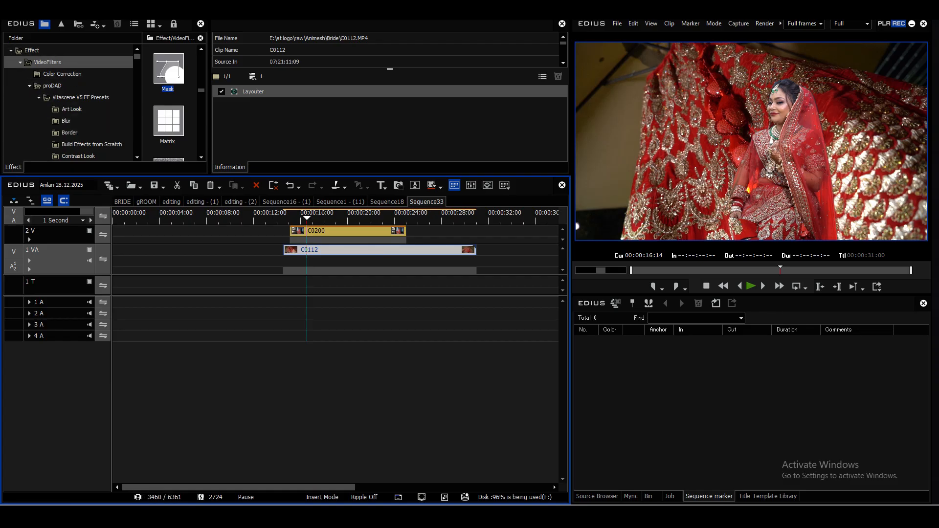
- Apply the Gaussian Blur video filter to background clip C0112 on track 1 VA
scroll(168, 102, "down", 2)
scroll(168, 102, "down", 8)
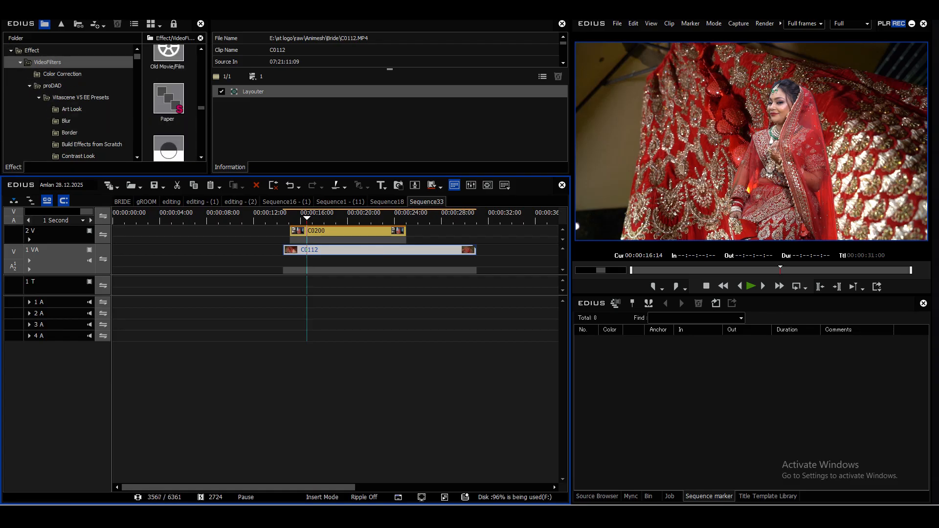
scroll(168, 103, "down", 4)
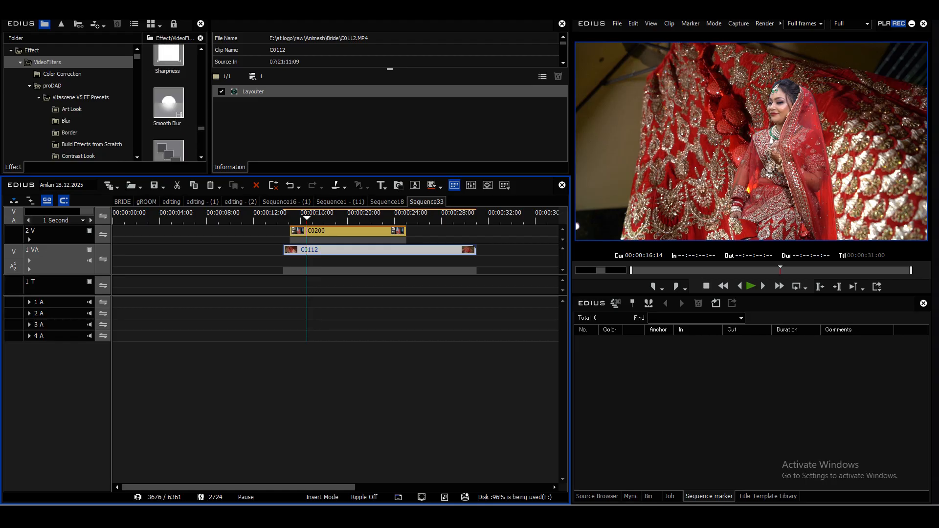
scroll(168, 103, "down", 2)
scroll(168, 103, "up", 20)
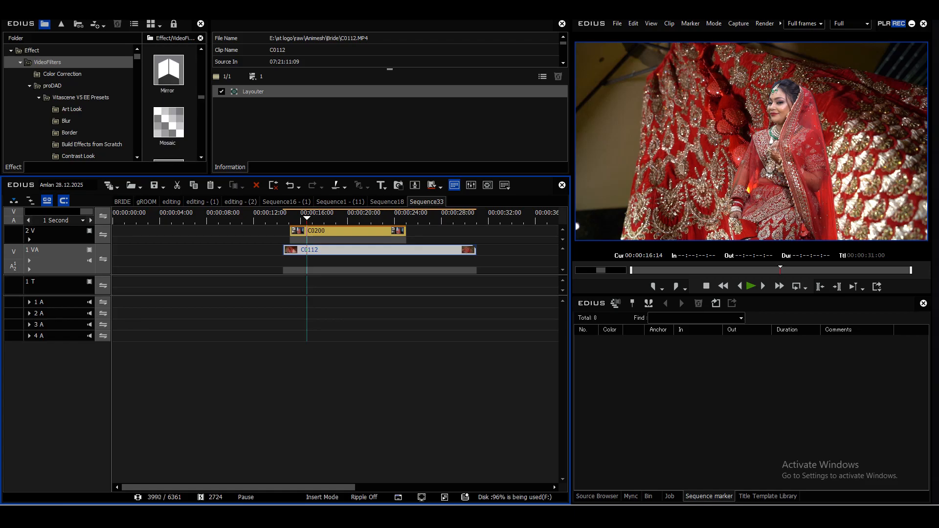
scroll(168, 103, "up", 2)
scroll(168, 103, "down", 4)
scroll(168, 103, "down", 4)
left_click_drag(168, 93, 342, 250)
- Play the blurred composite from the start of C0112 and scrub back through it to check the look
left_click_drag(307, 218, 283, 218)
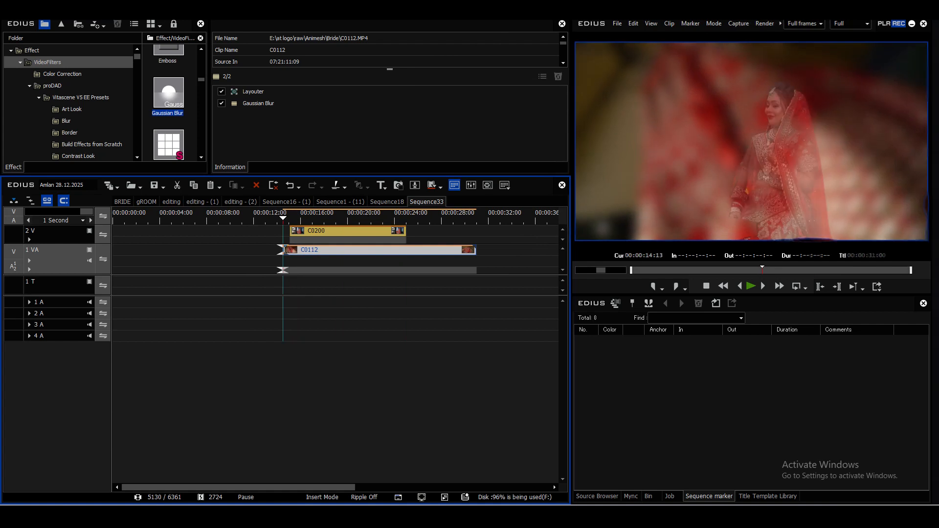
key("space")
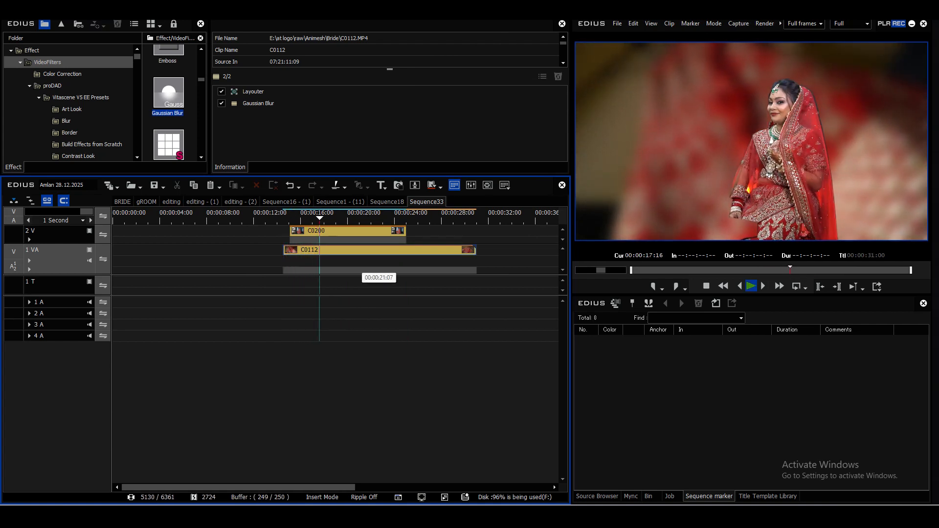
key("space")
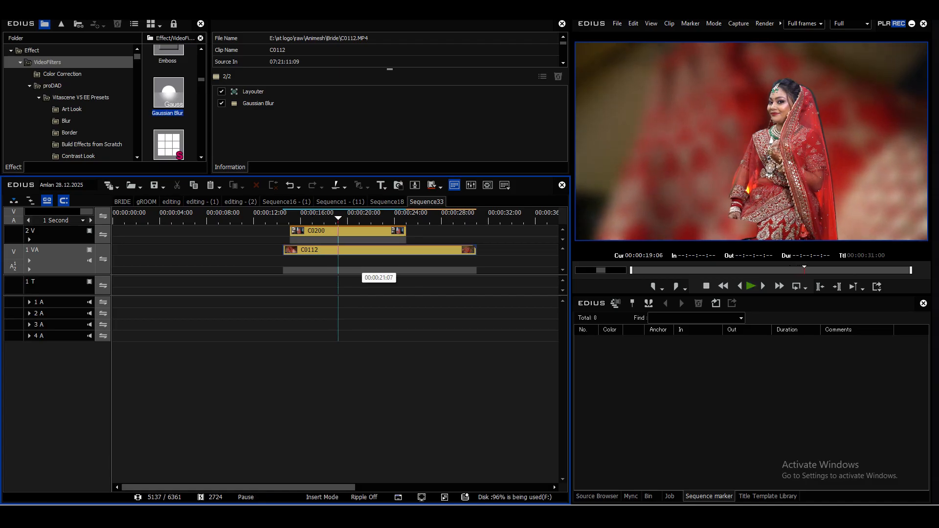
left_click_drag(363, 218, 313, 218)
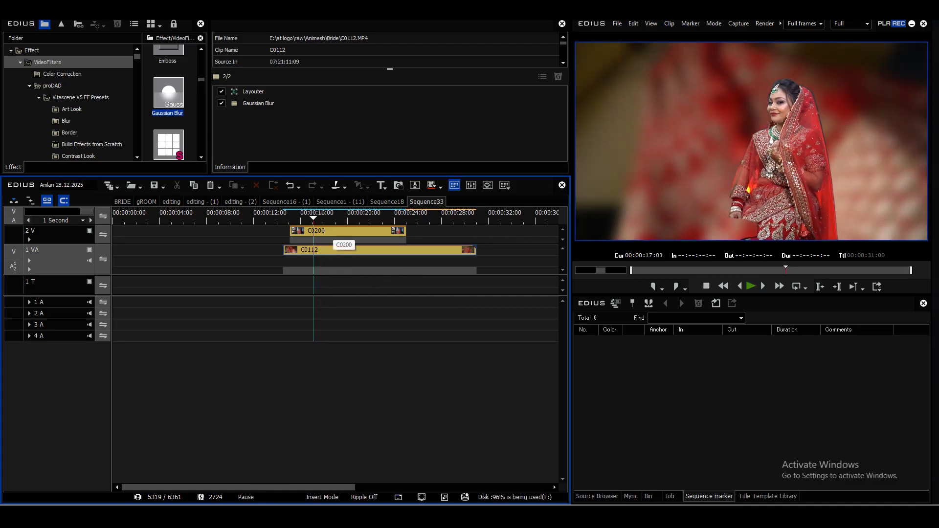
- Trim both ends of C0112 to line up with the start and end of masked clip C0200
left_click(290, 218)
left_click_drag(318, 250, 324, 250)
left_click_drag(482, 250, 405, 250)
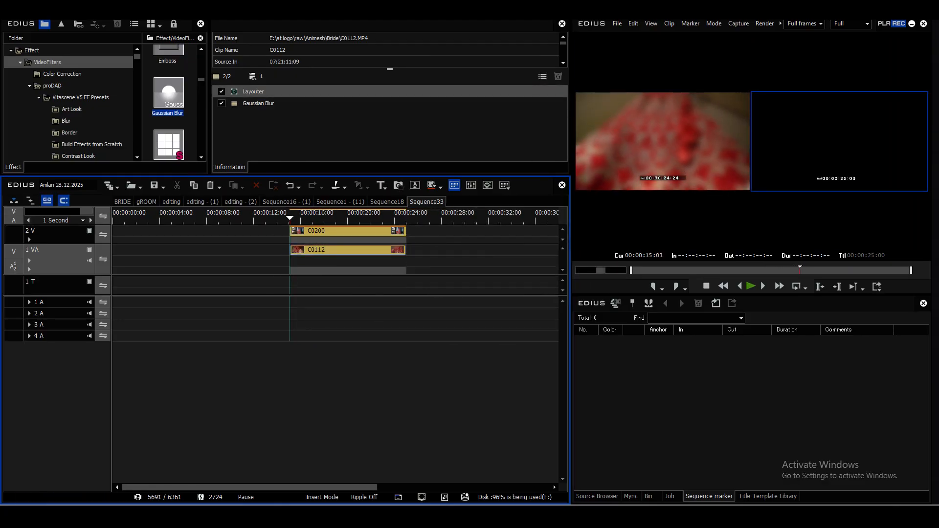
- Return to the start of the trimmed composite, preview it full screen and leave the full-screen view
left_click_drag(390, 218, 289, 218)
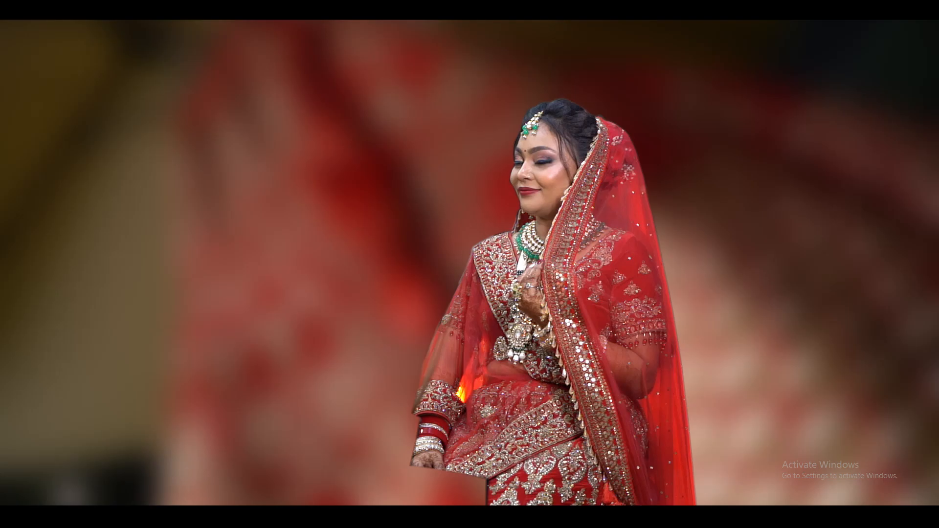
key("Escape")
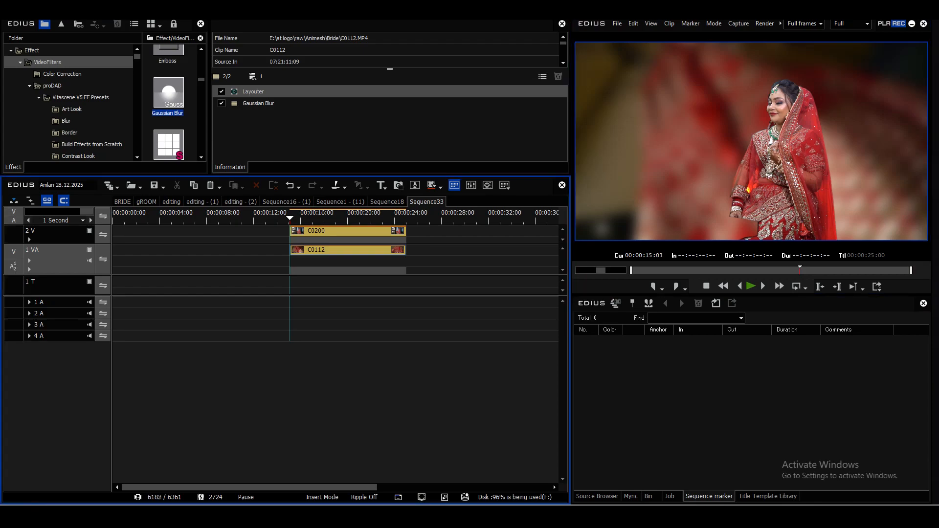
key("alt+Tab")
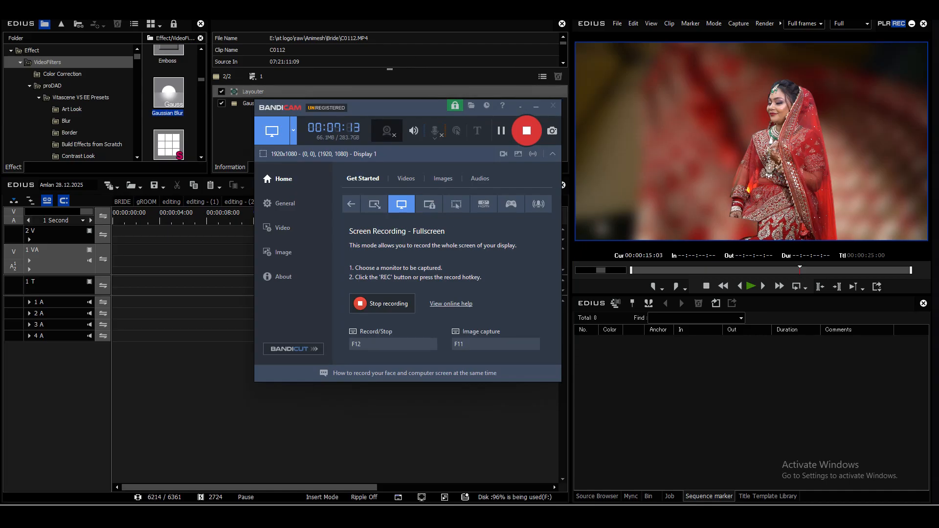
left_click(536, 106)
- Set the horizontal and vertical Gaussian Blur of C0112 to 3.0% and apply it
key("space")
left_click(317, 250)
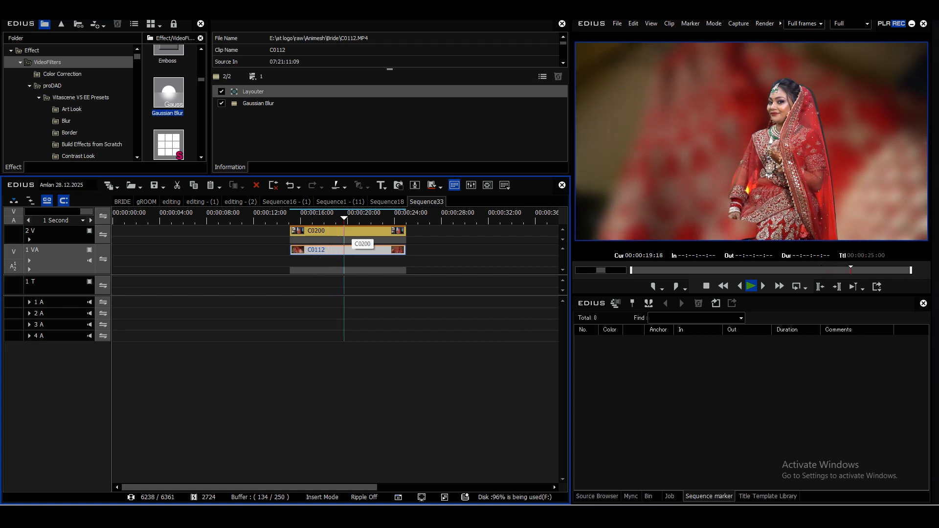
key("space")
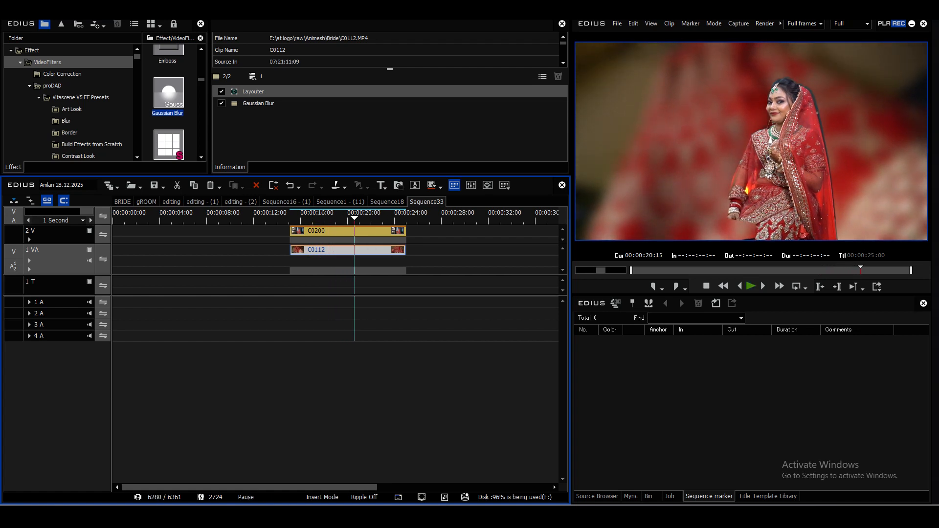
double_click(258, 104)
left_click_drag(188, 244, 177, 244)
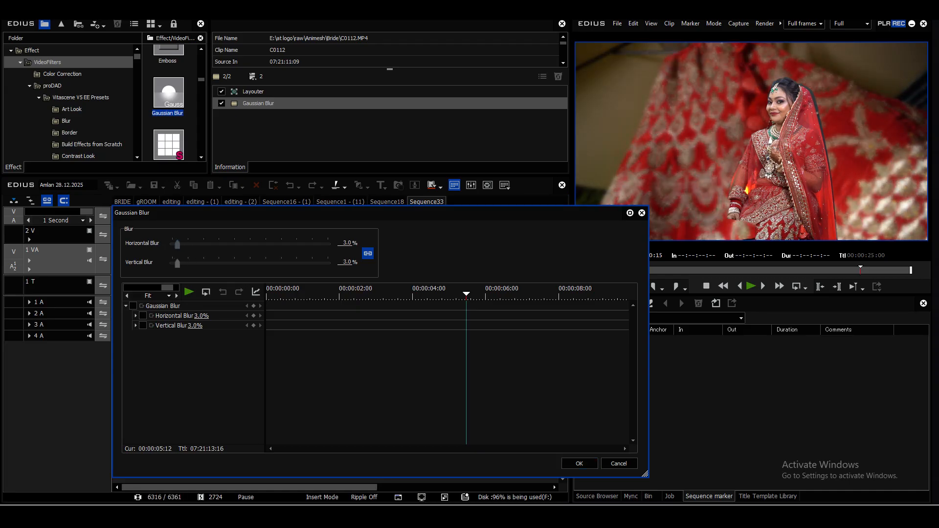
left_click(579, 463)
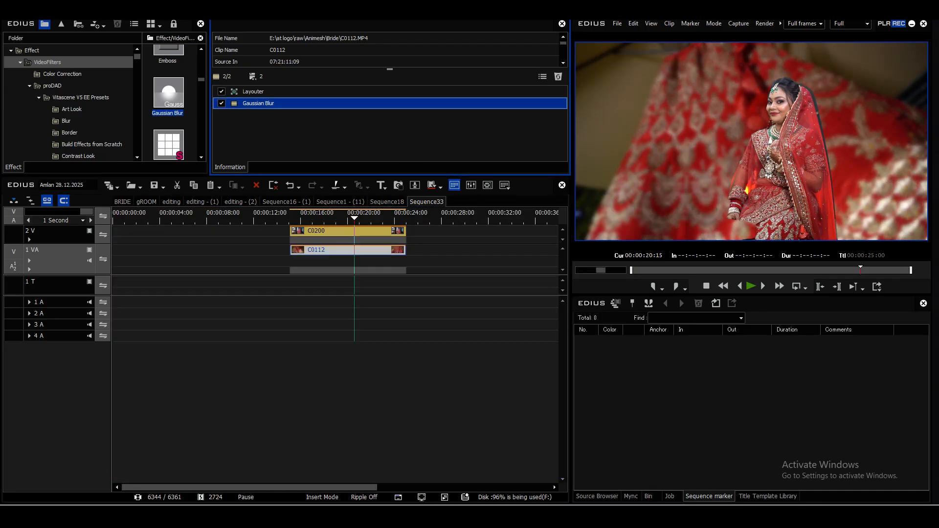
- Scrub through the composite to check the lighter background blur and return to the start of the clips
key("a")
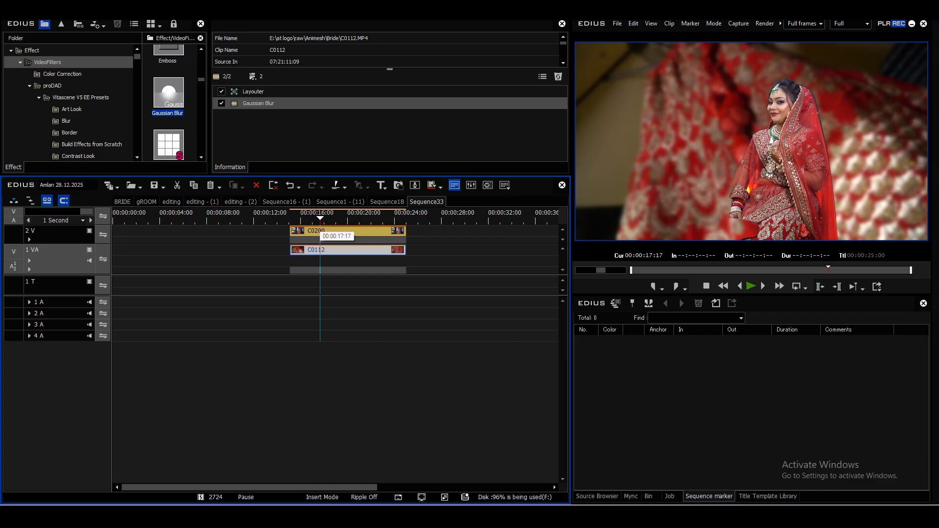
left_click_drag(320, 219, 259, 219)
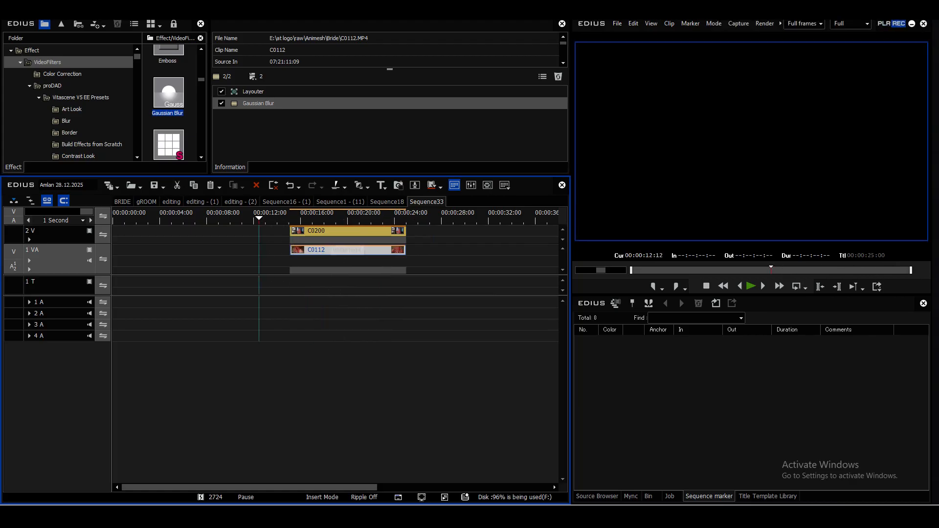
key("s")
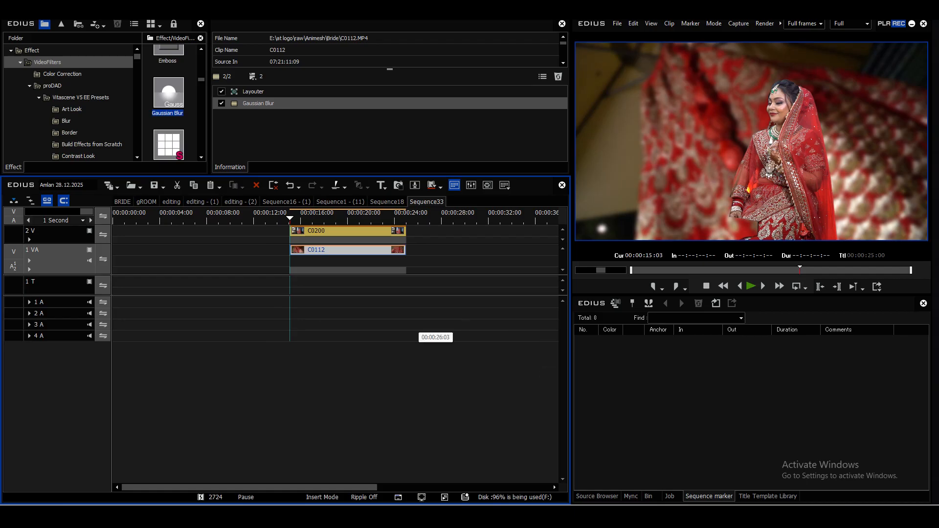
left_click(622, 516)
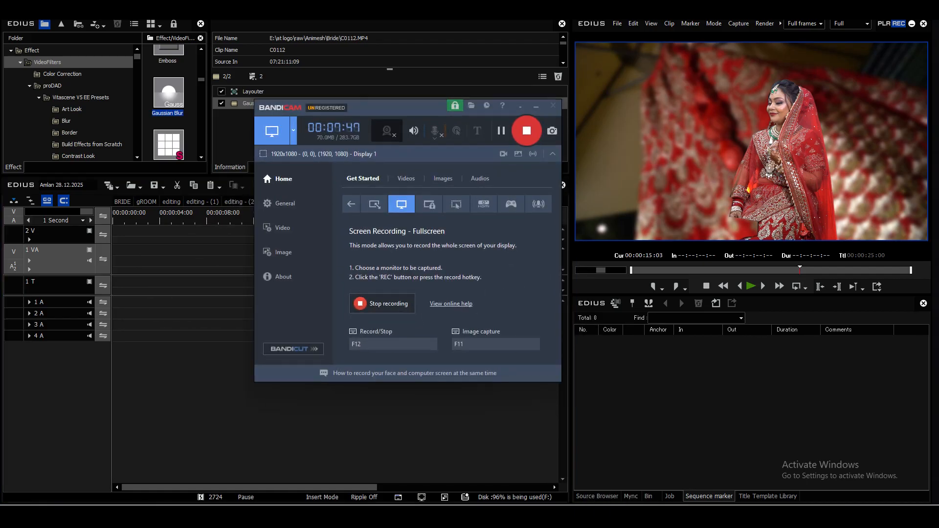
left_click(536, 106)
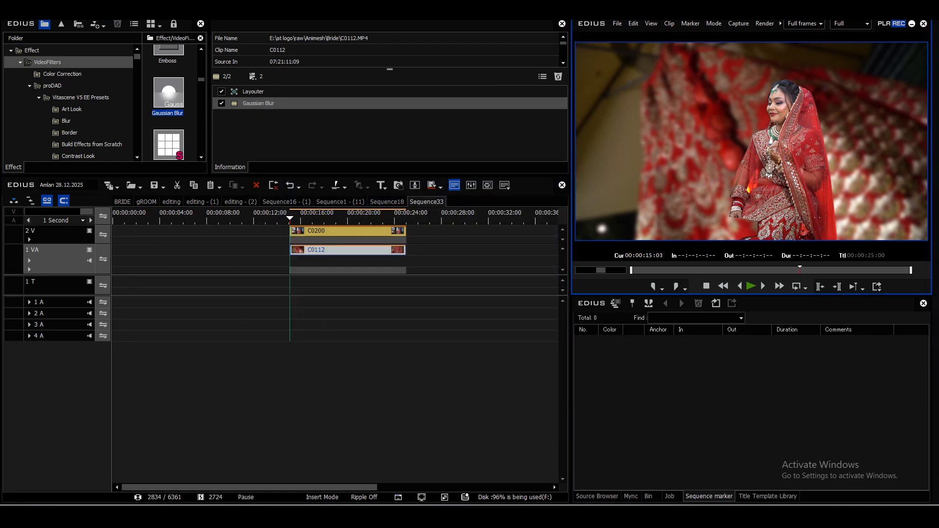
left_click(343, 323)
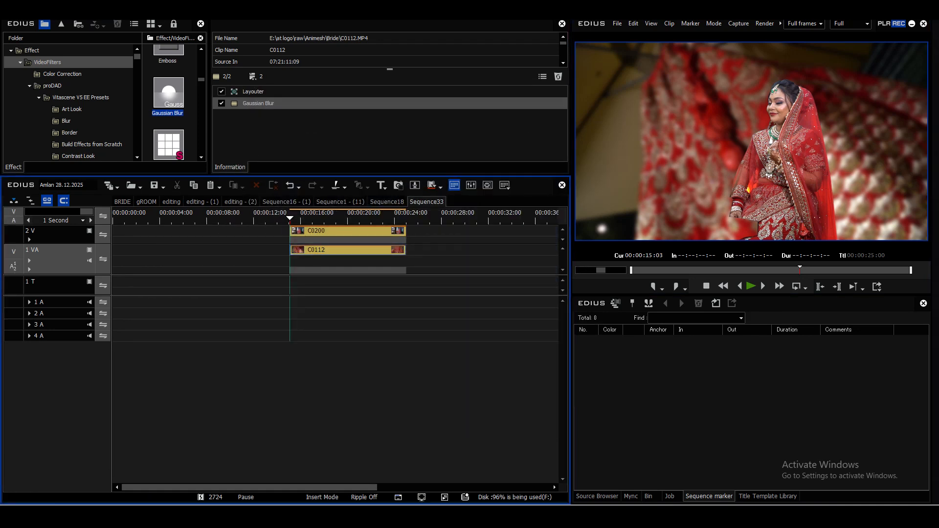
- Reopen the mask on C0200 and track Shape 1 forward again from 00:00:03:24 to the end of the clip
left_click_drag(291, 219, 330, 218)
left_click(345, 231)
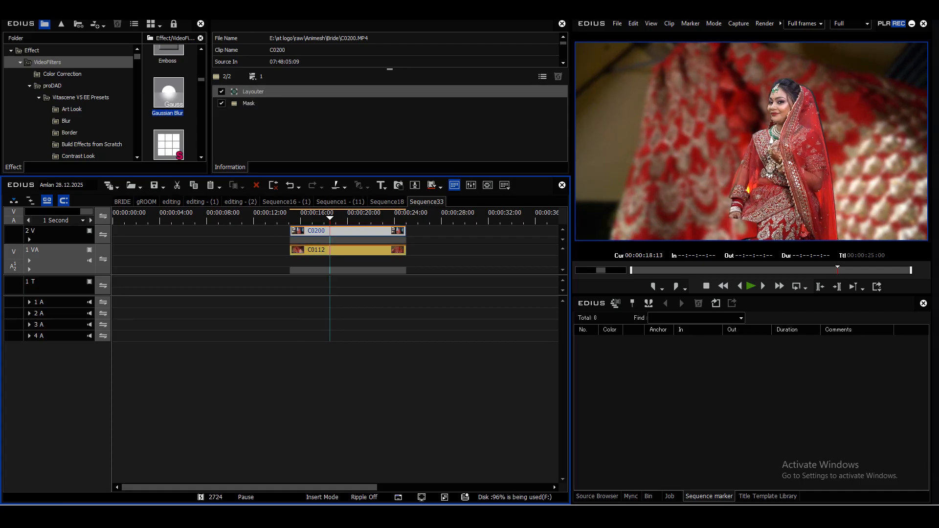
double_click(249, 104)
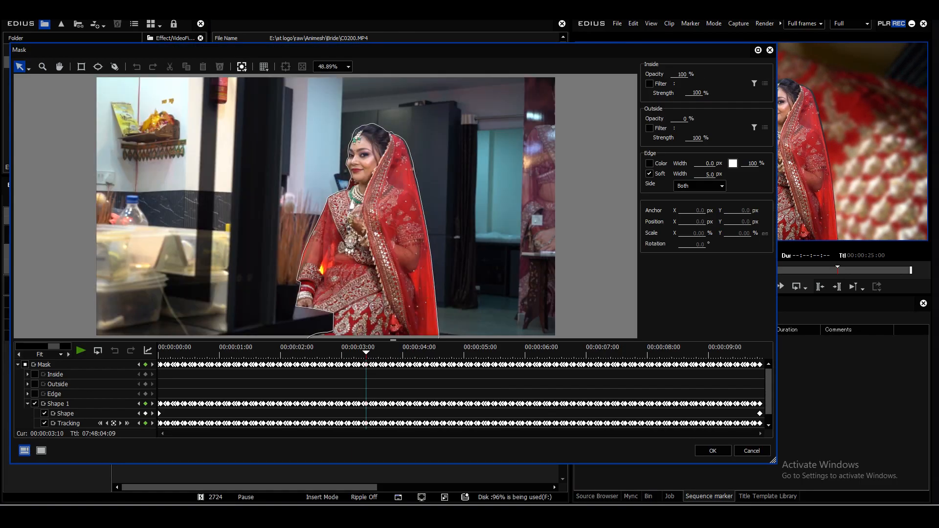
mouse_move(395, 353)
left_mouse_down()
mouse_move(444, 353)
mouse_move(400, 353)
left_mouse_up()
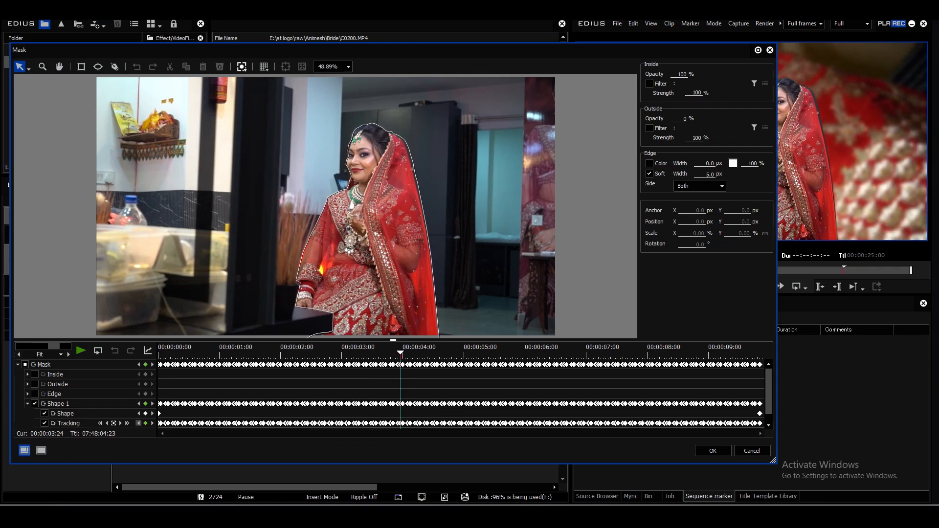
left_click(127, 424)
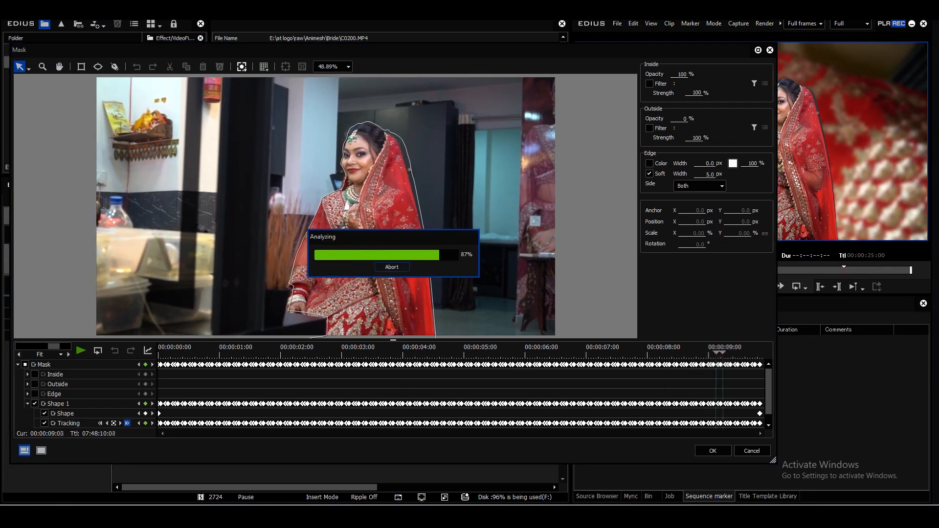
left_click_drag(468, 353, 759, 352)
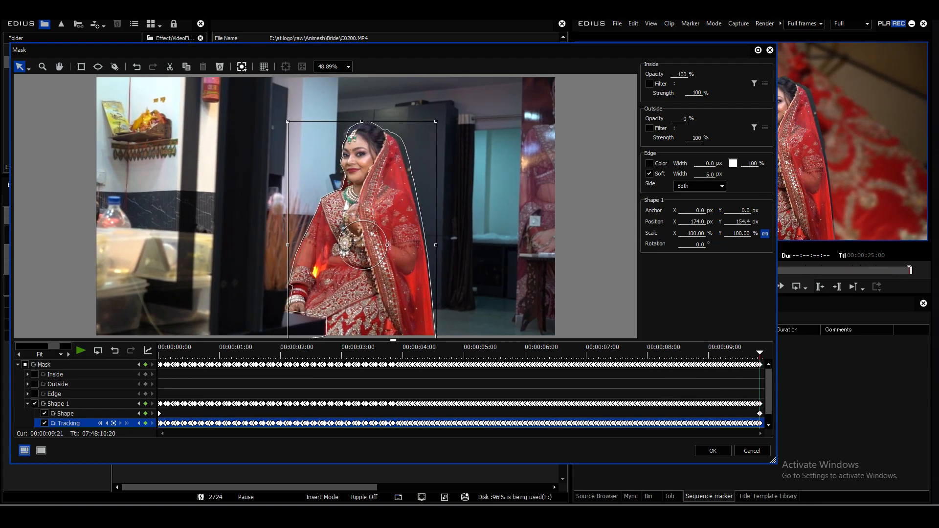
- Set the mask's soft edge width to 50 px, check the shape along the clip and apply the mask settings
key("Home")
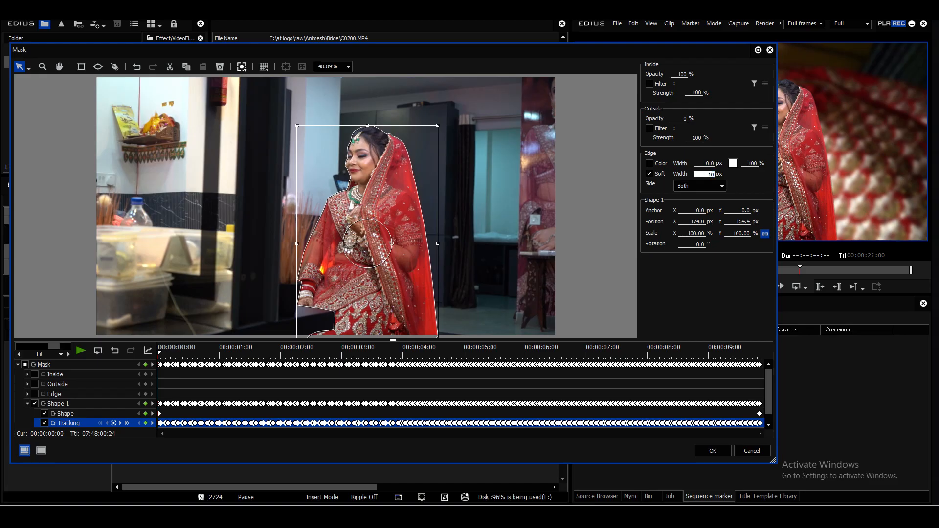
left_click_drag(416, 352, 652, 352)
key("Home")
type("50")
left_click_drag(600, 352, 708, 352)
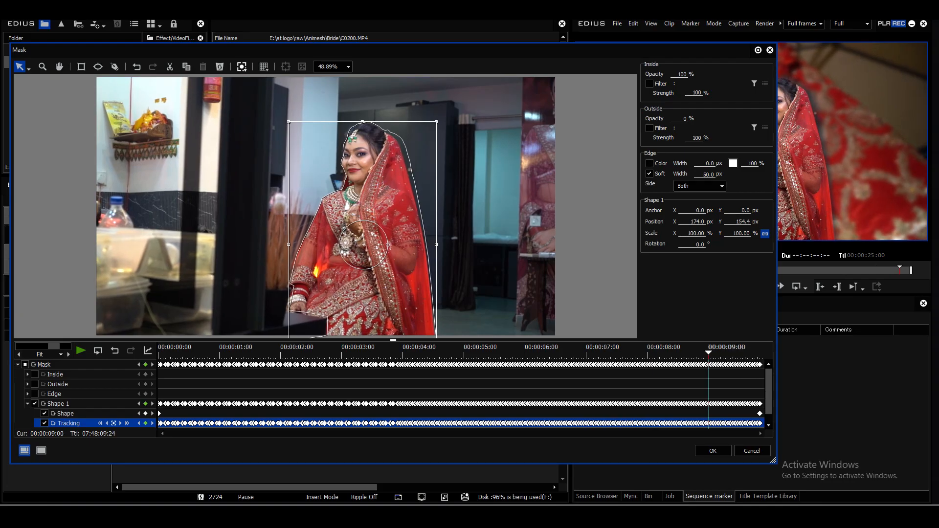
left_click_drag(617, 47, 633, 57)
left_click(281, 356)
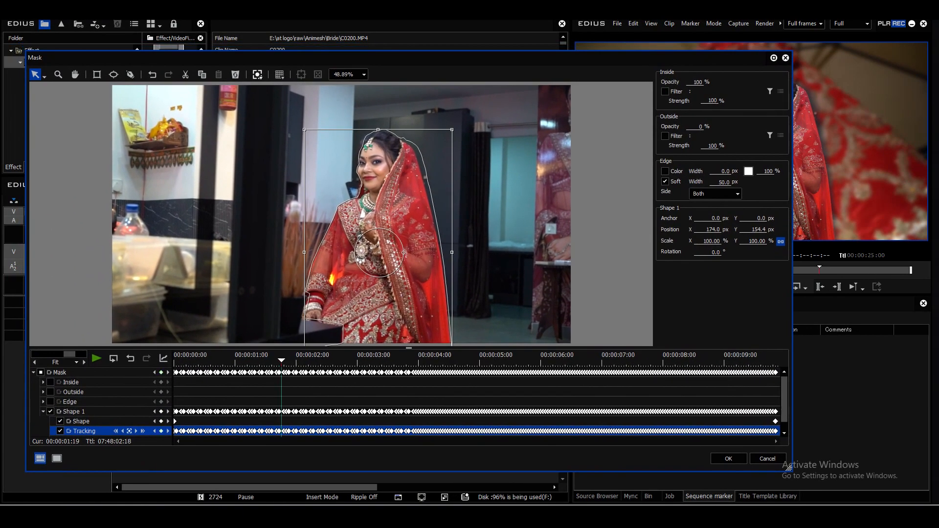
left_click(728, 459)
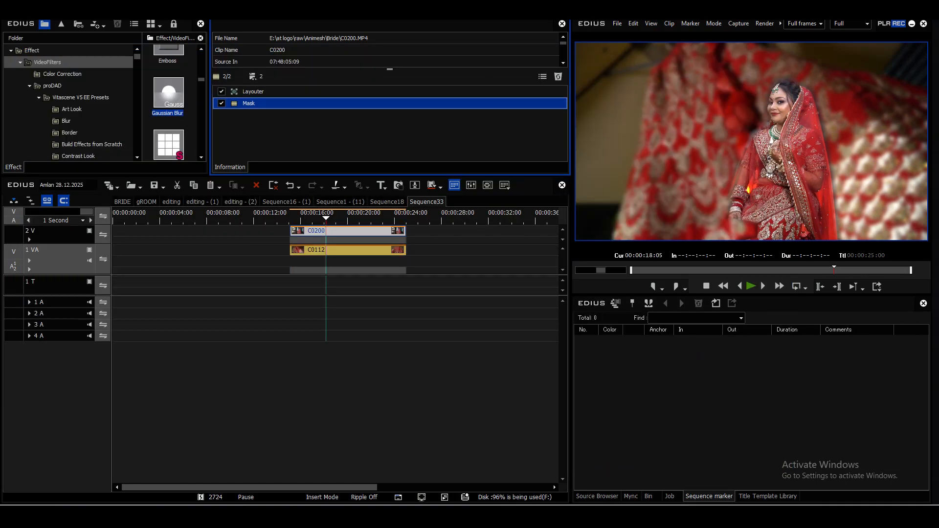
- Play the composite with the softened mask edge and return to the start of the clips
key("space")
left_click(392, 391)
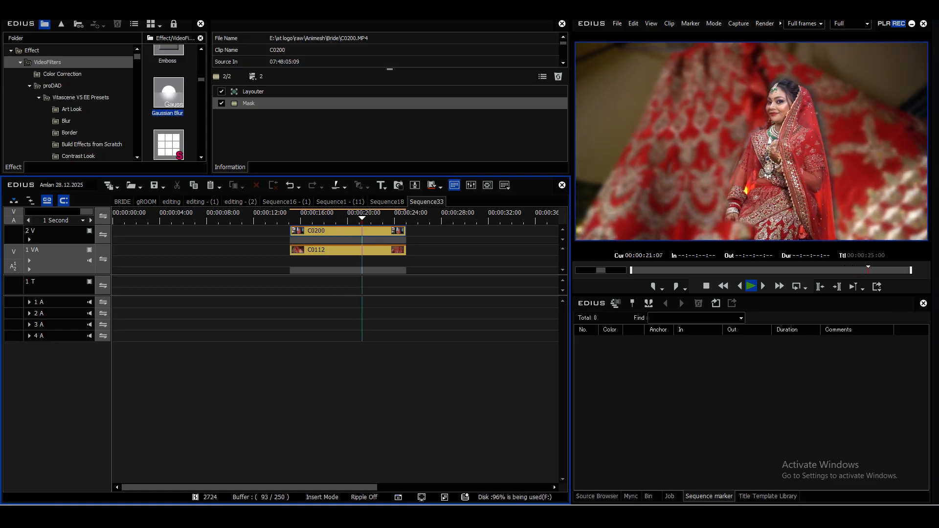
left_click(282, 214)
left_click_drag(282, 215, 290, 215)
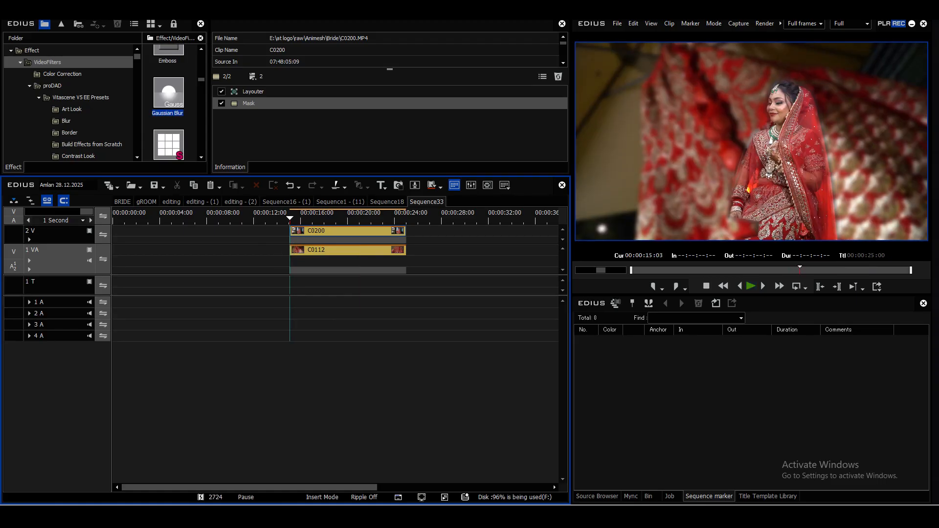